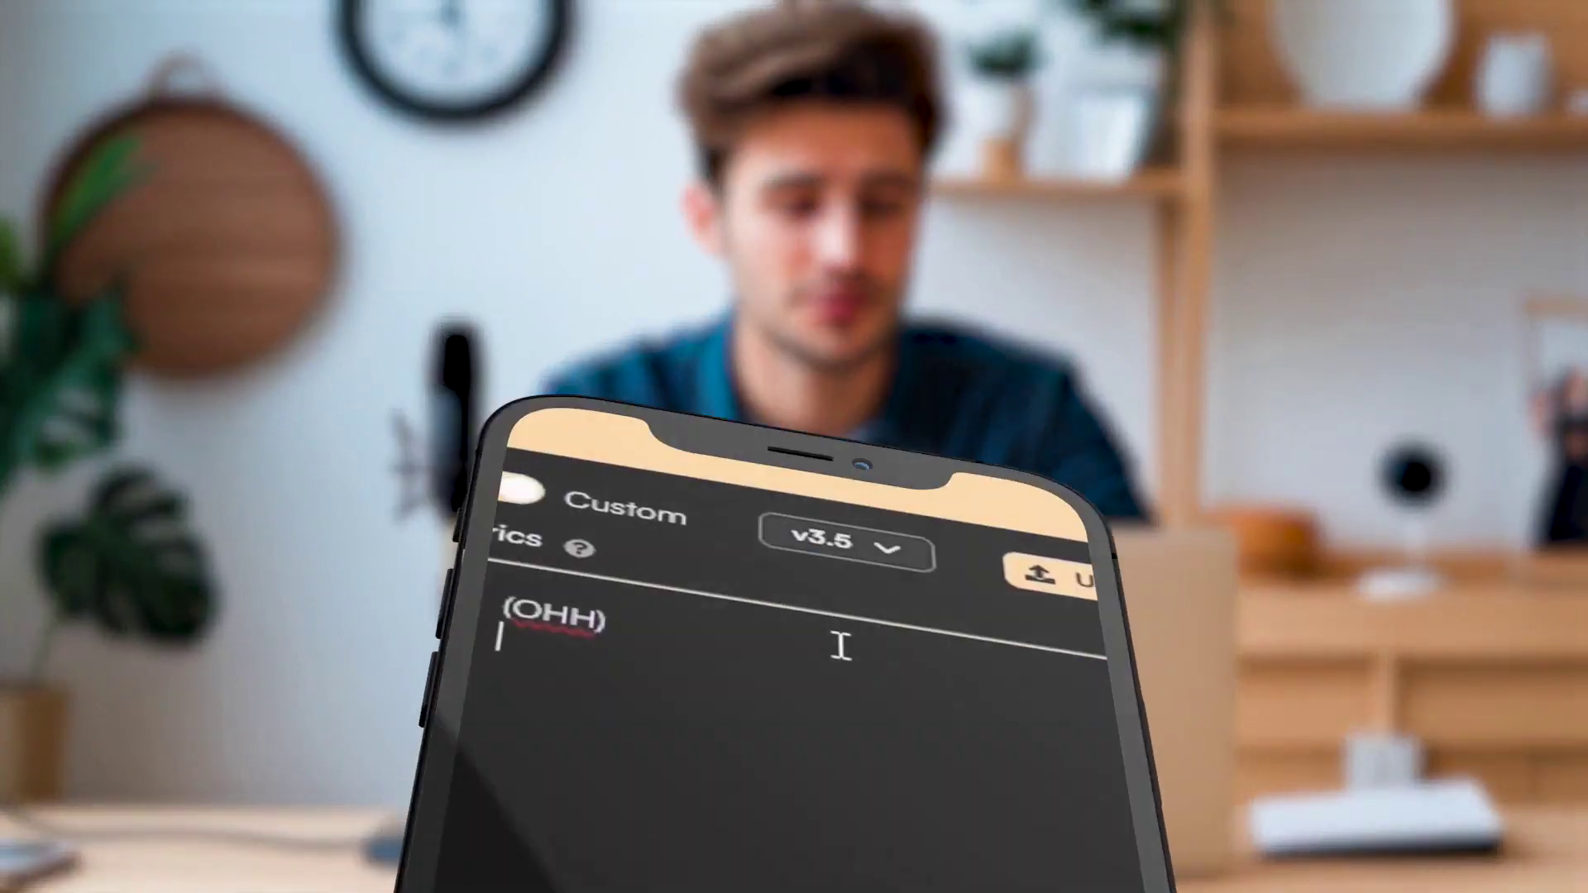
- Type the '(OHH)' line into the banjo lyrics on the Create page
type("(OHH)")
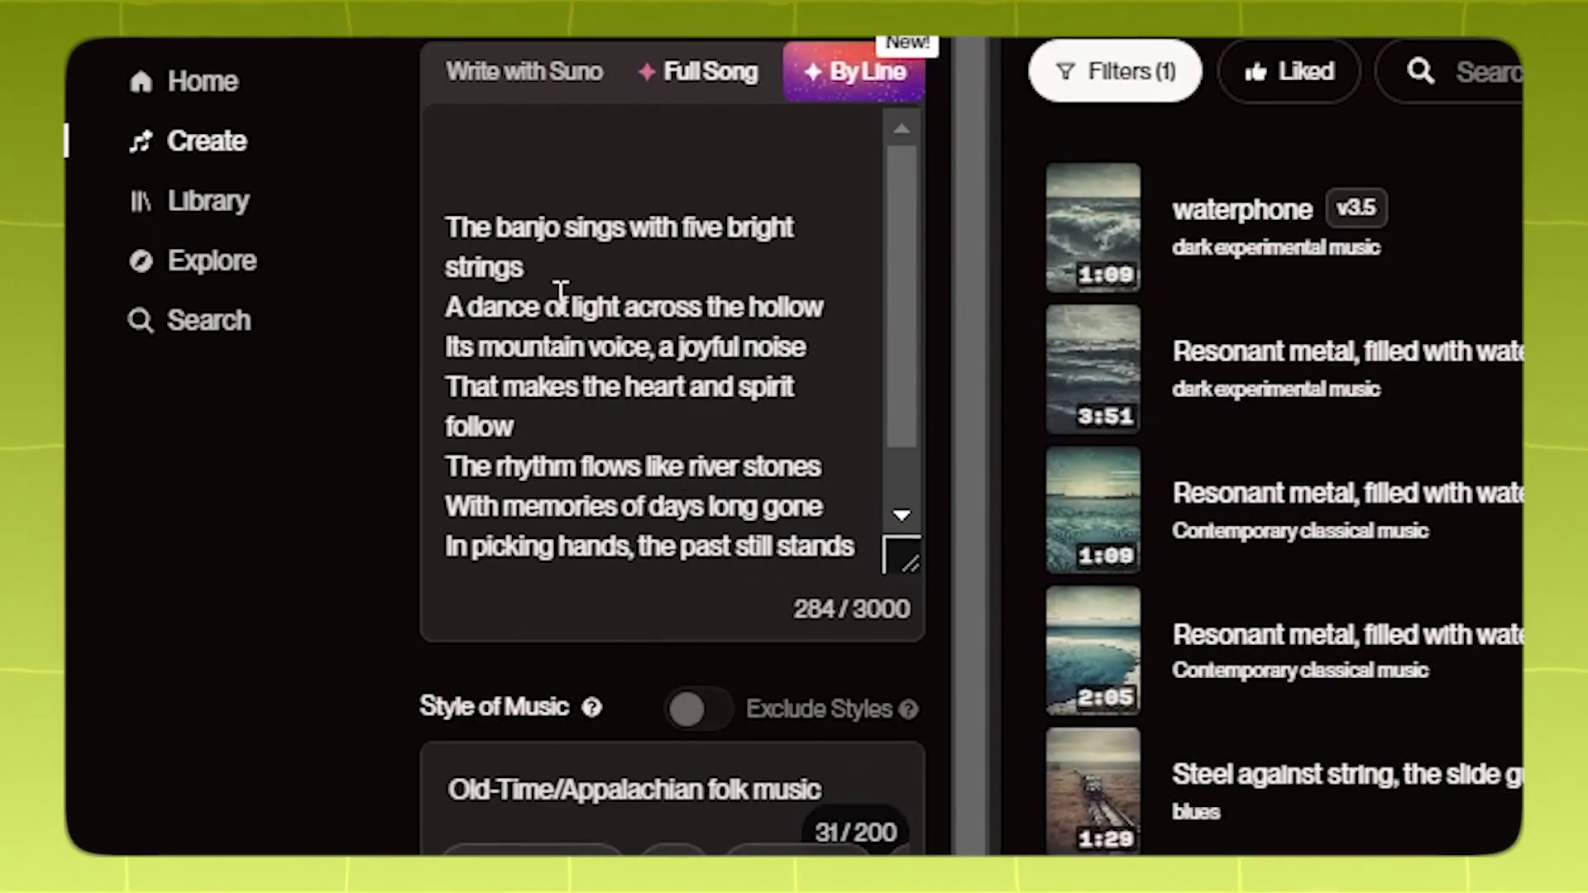
- Paste the instrumental banjo solo tag onto the empty top line of the lyrics
left_click(539, 168)
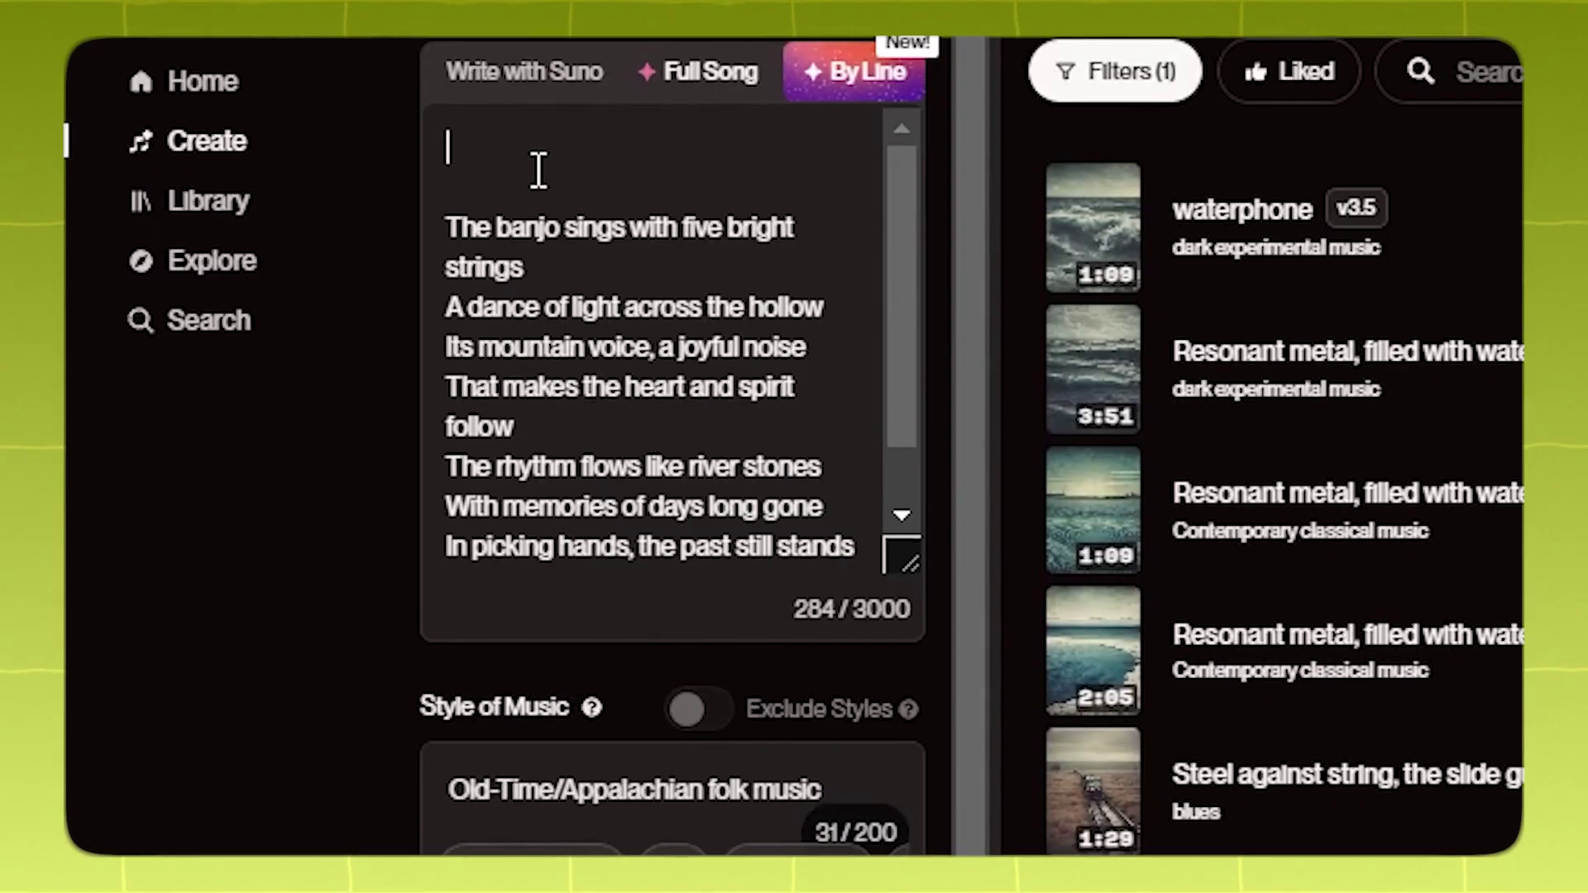
type("[instrumental - bonjo solo]")
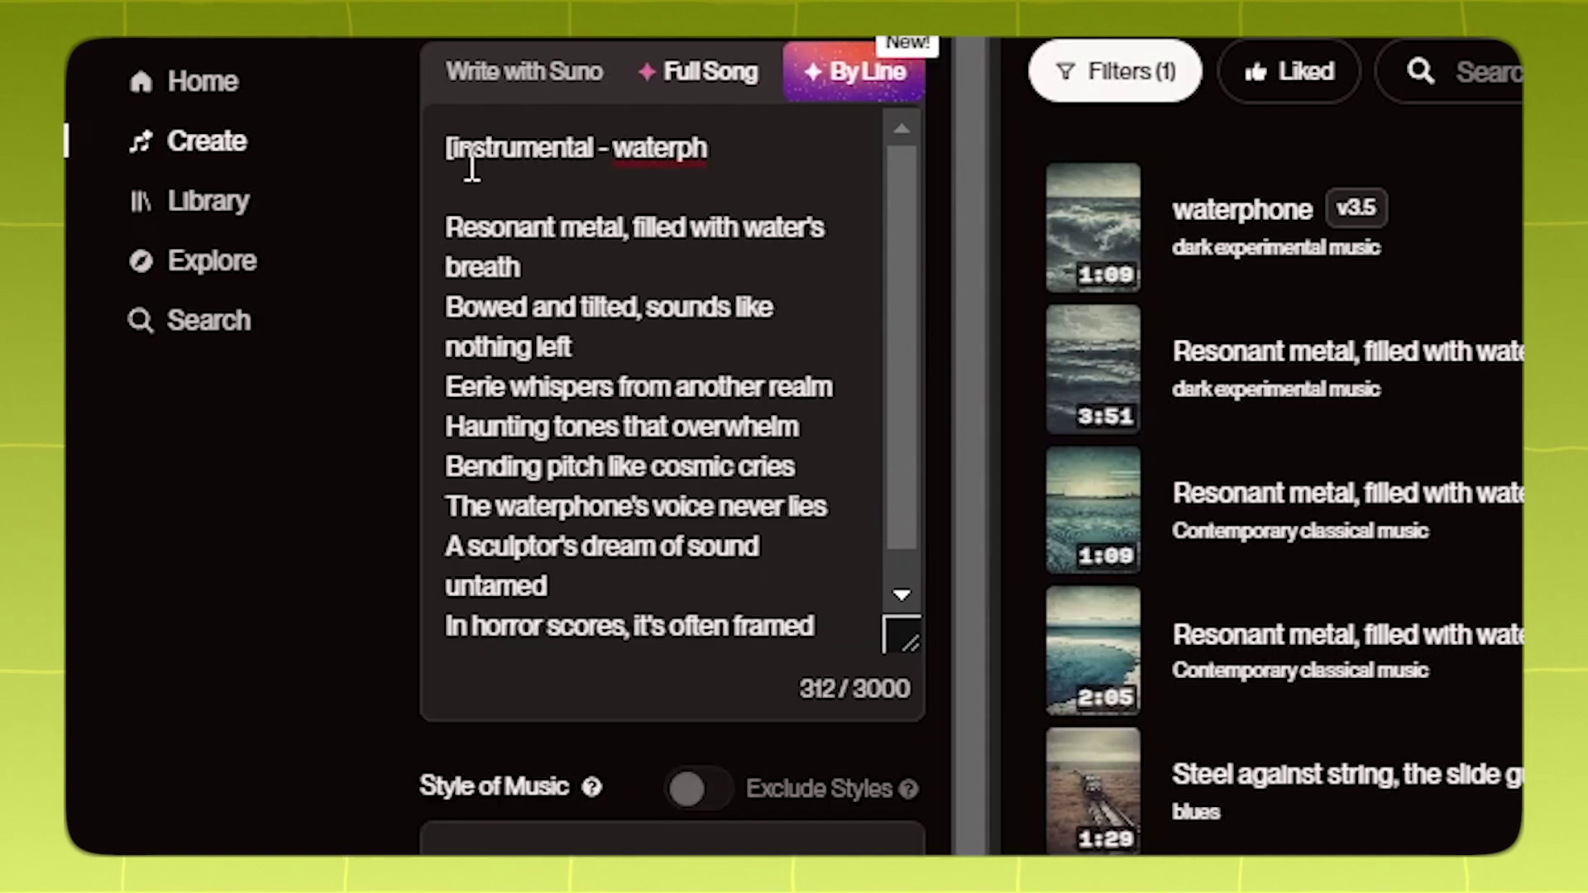
- Complete the top tag as '[instrumental - waterphone solo]'
type("one solo")
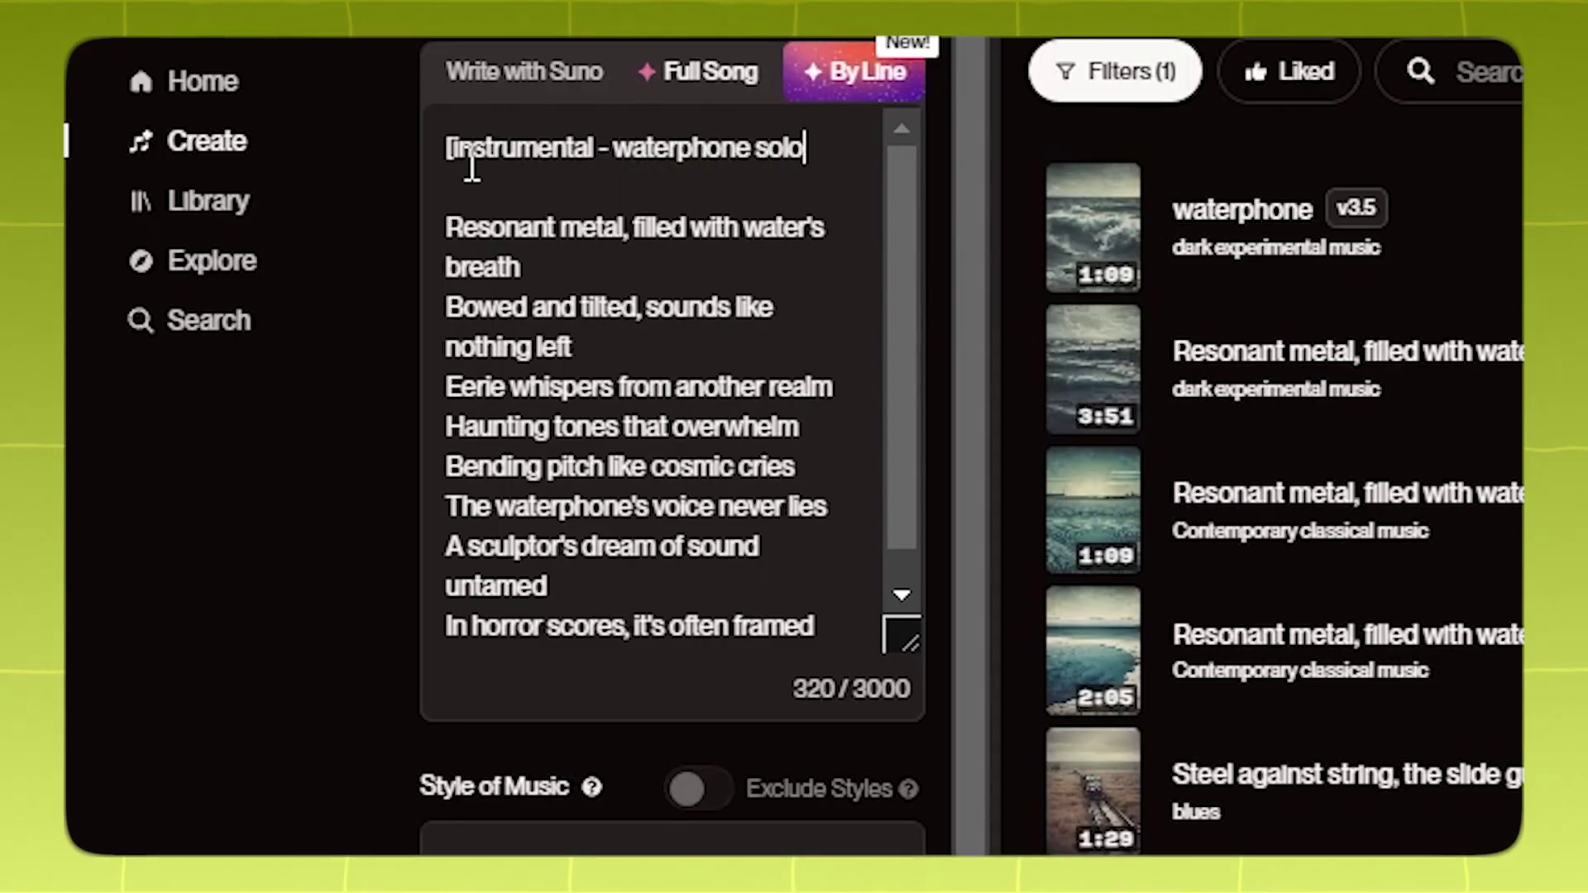
type("]")
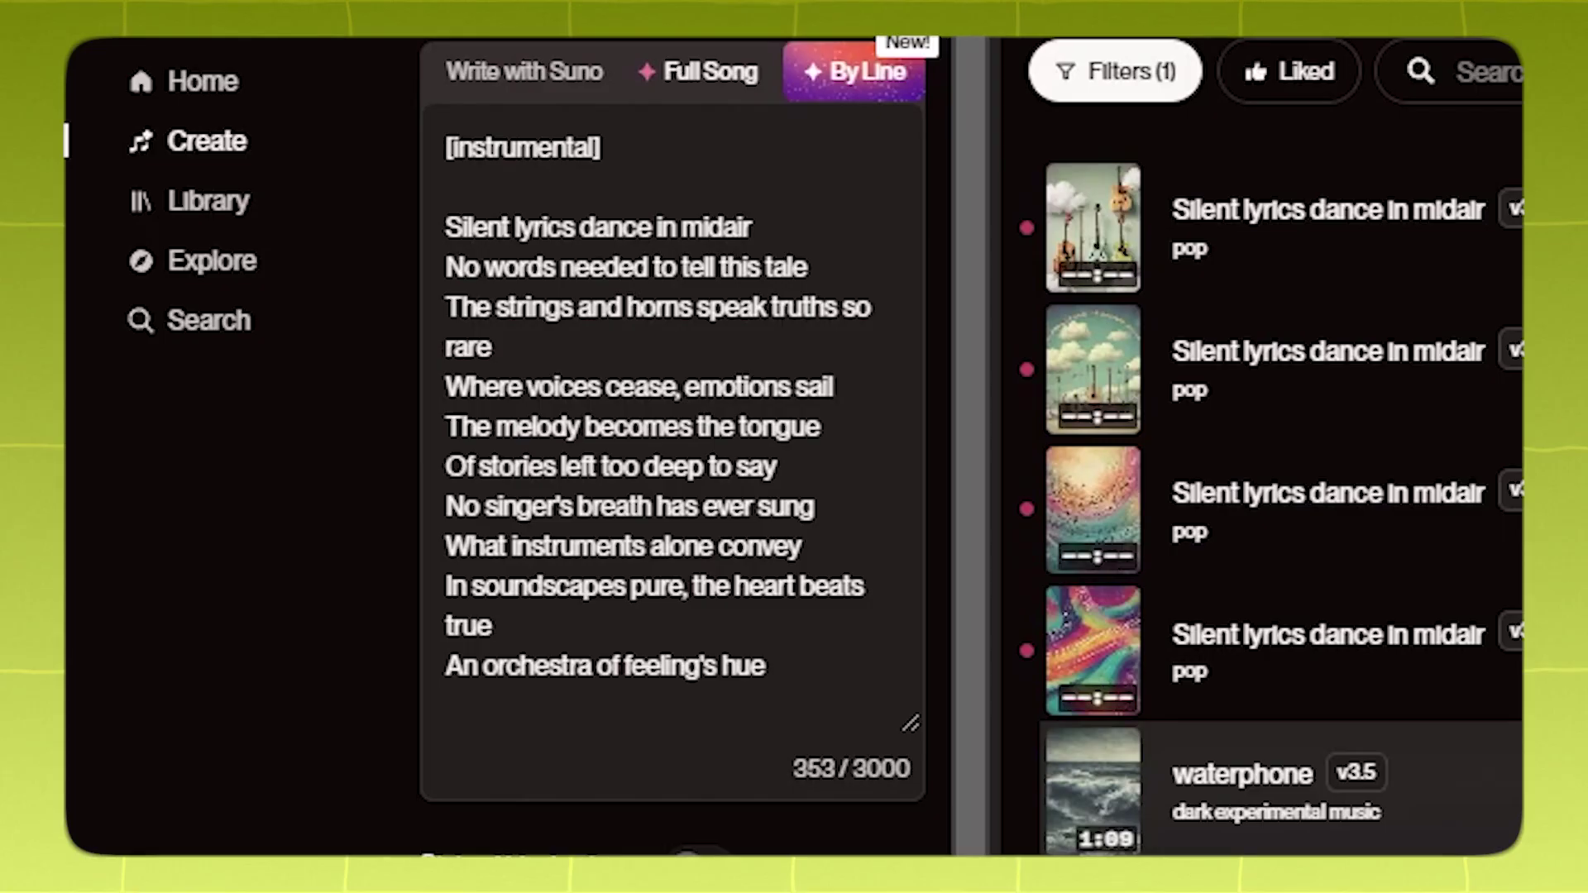
- Add ' - trumpet solo' to the tag, play the second song, and point out the verse 1 piano solo tag
type("- trumpet solo")
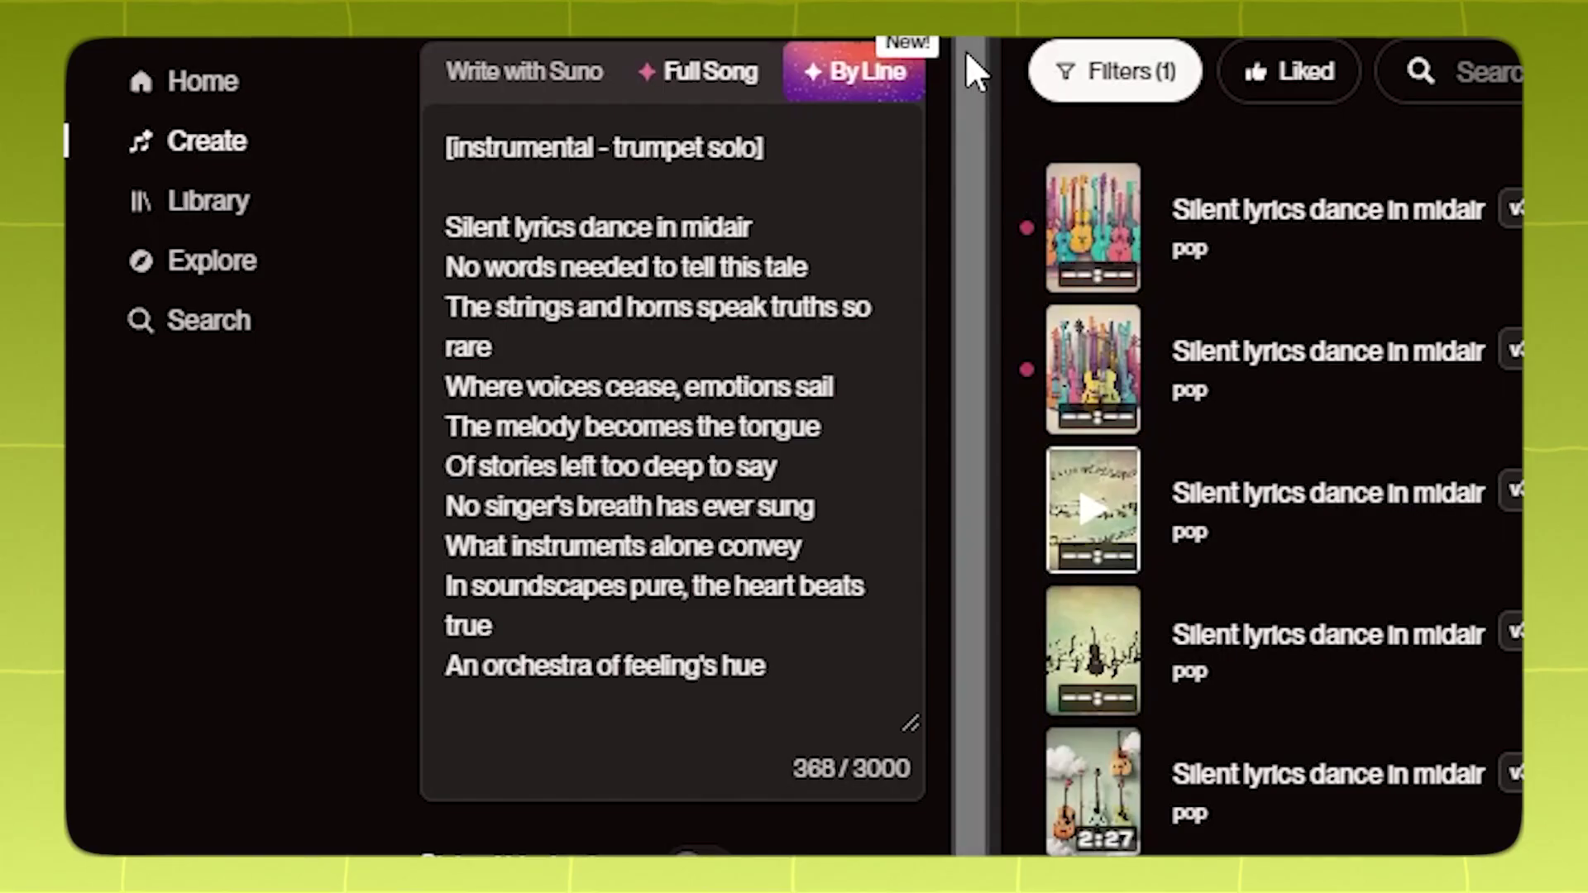
left_click(1109, 358)
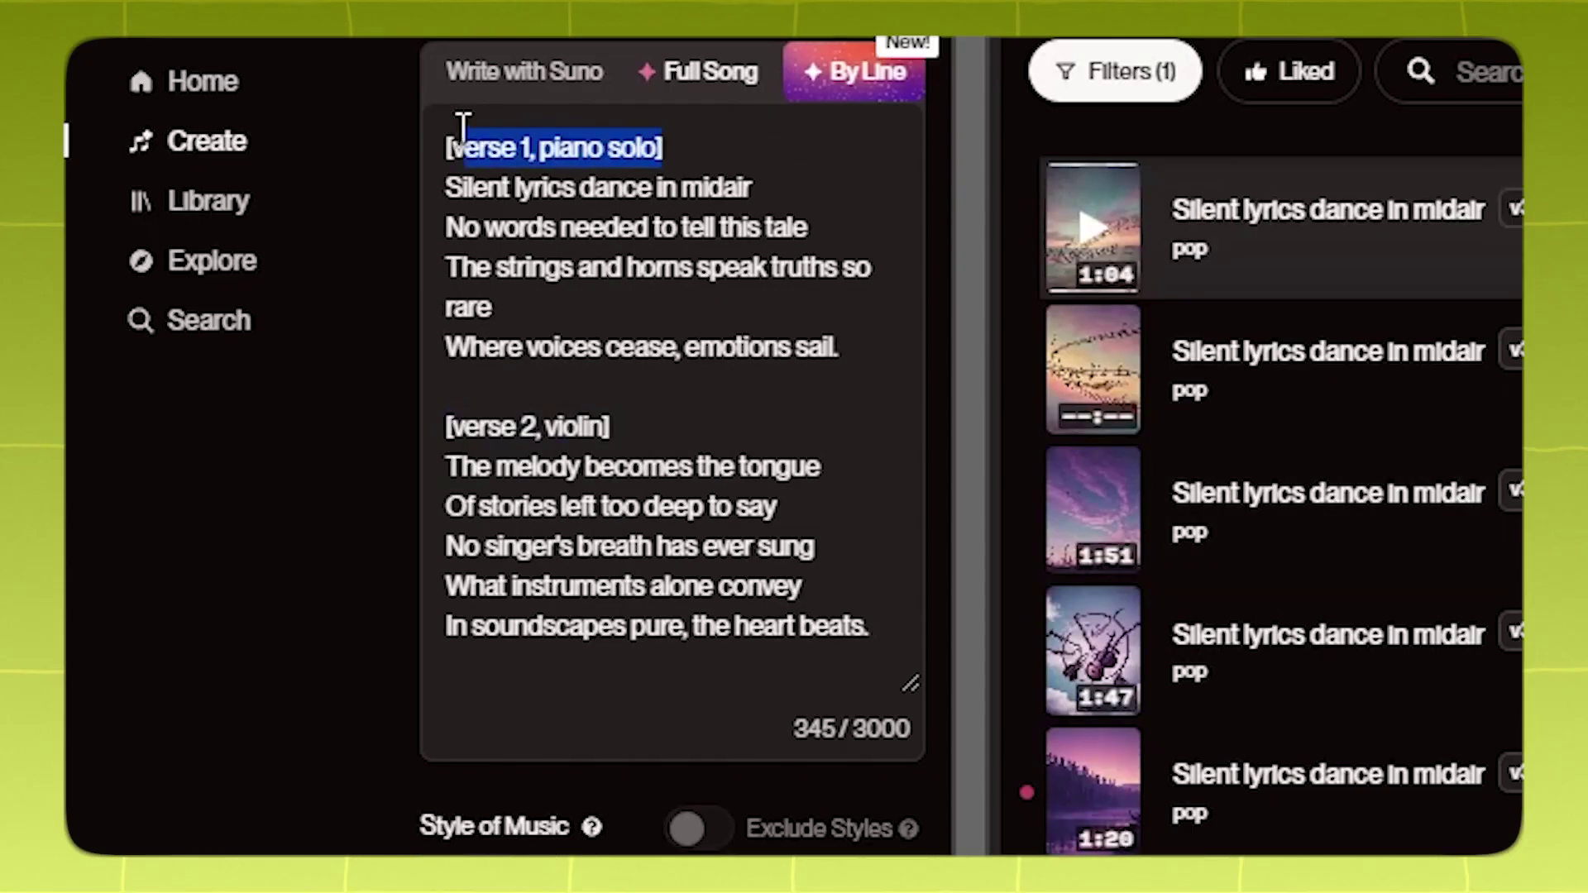
left_click_drag(468, 127, 459, 128)
left_click(642, 312)
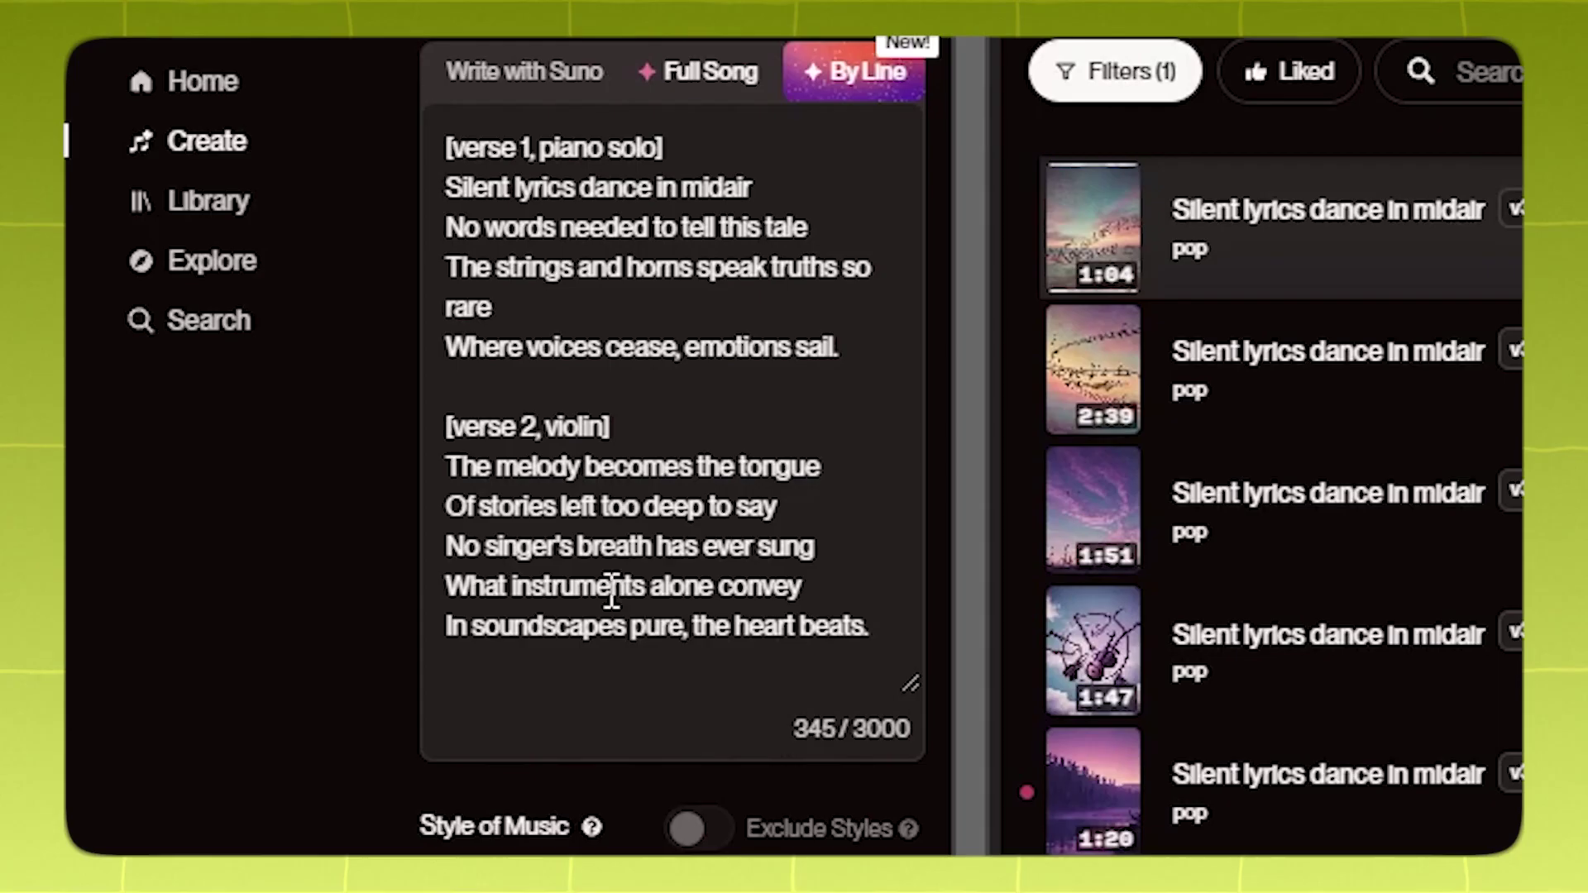
- Point out the piano solo and violin instruments in the verse tags, and delete a stray 'r'
left_click_drag(656, 148, 539, 153)
left_click(659, 187)
mouse_move(645, 428)
left_mouse_down()
mouse_move(549, 409)
mouse_move(646, 428)
mouse_move(615, 424)
left_mouse_up()
double_click(549, 409)
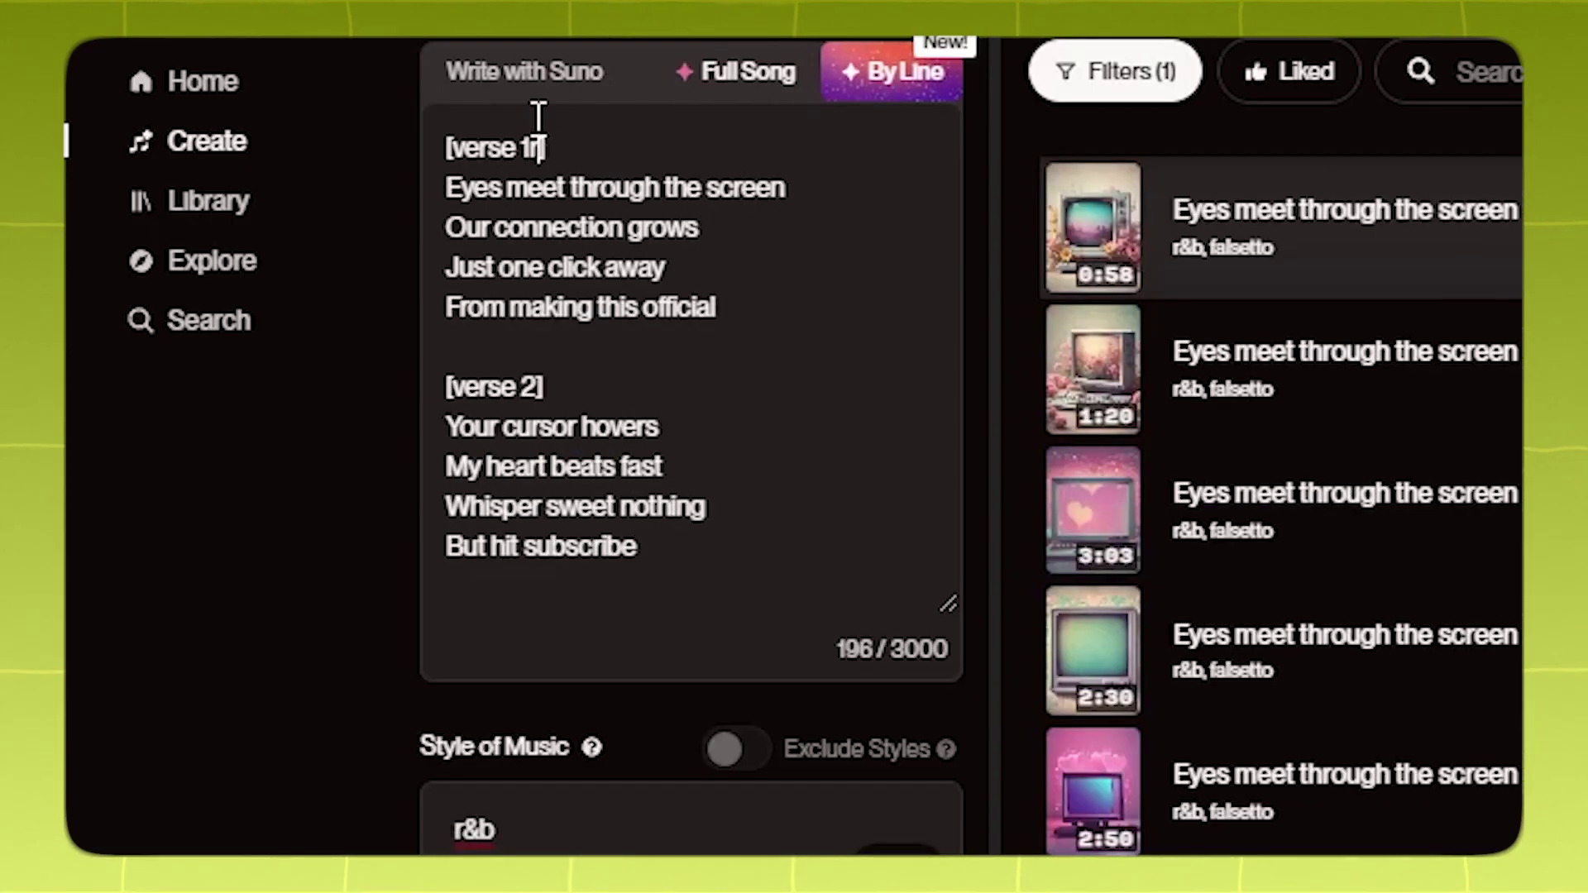
key("BackSpace")
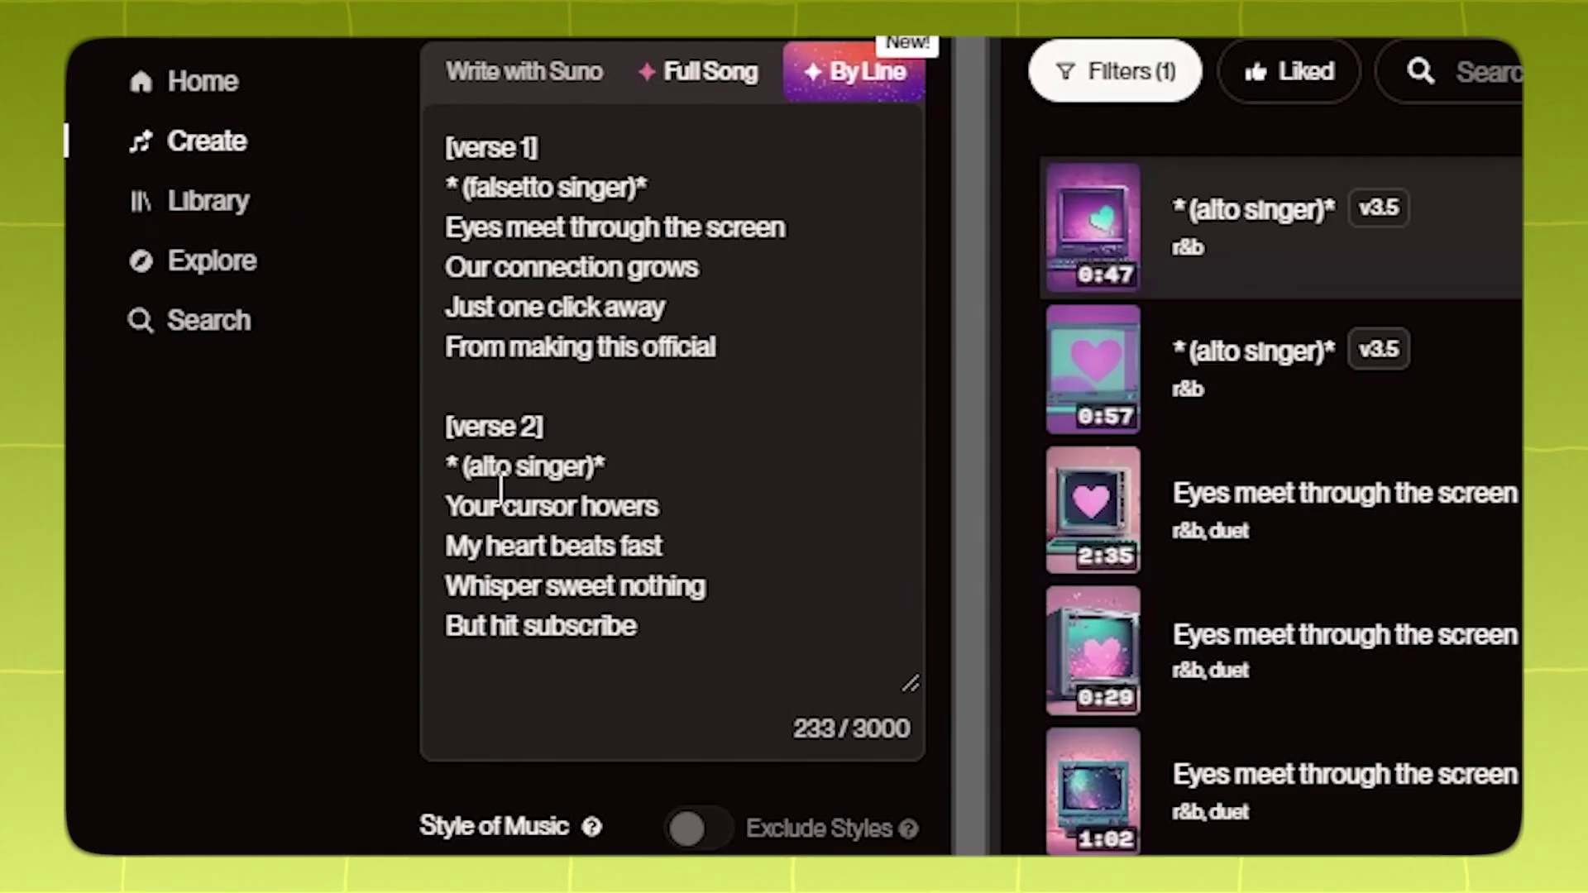
- Point out the verse 1 falsetto singer and verse 2 alto singer directions
mouse_move(1081, 255)
left_click_drag(463, 187, 586, 177)
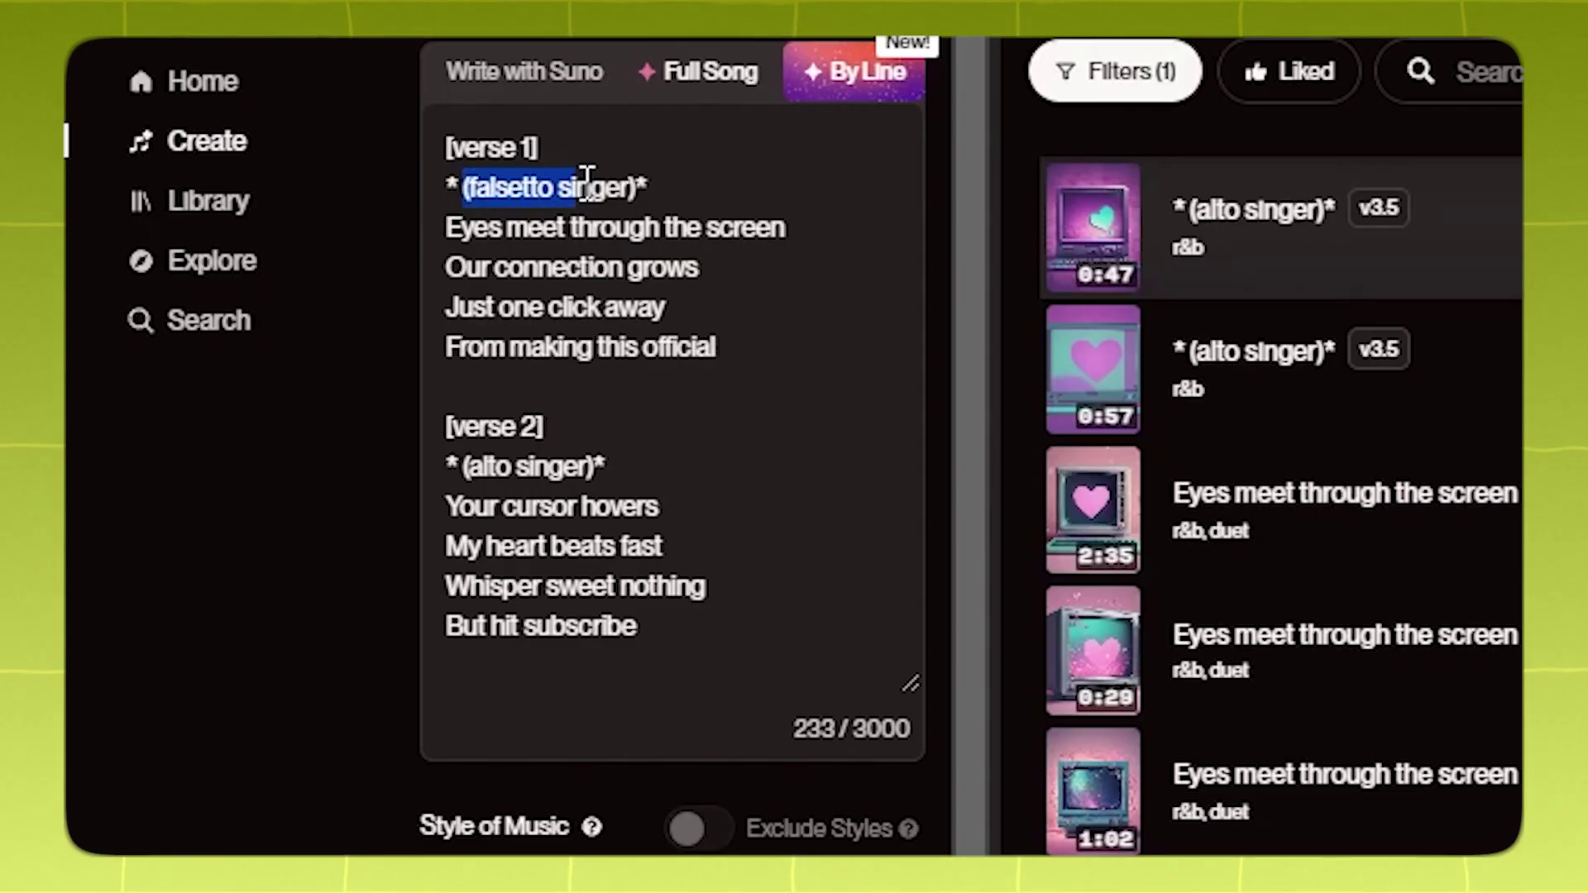
left_click(582, 178)
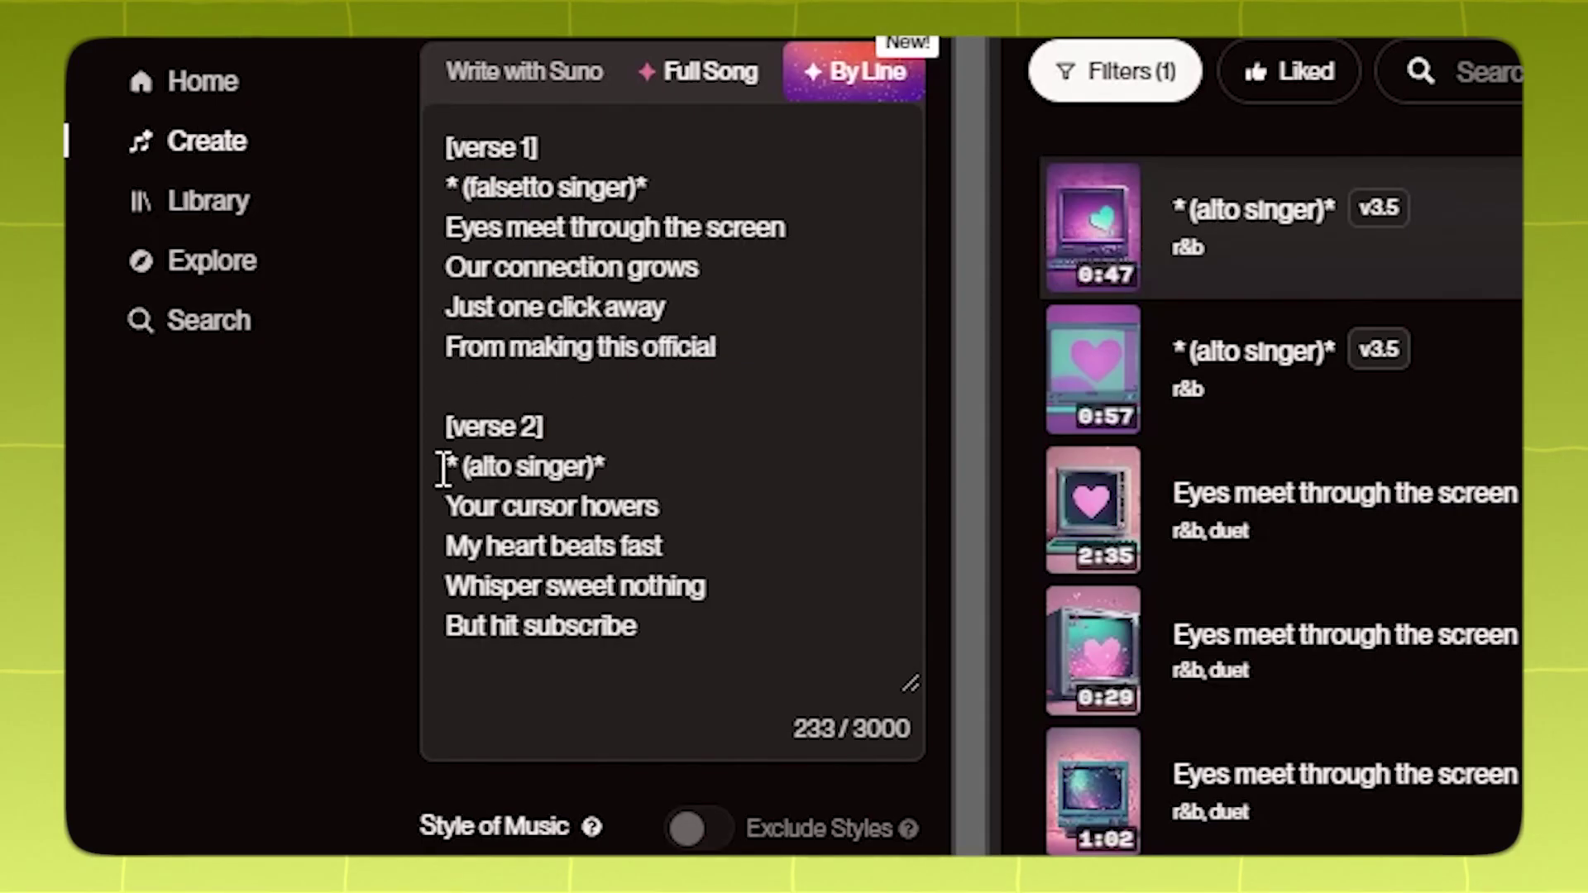
left_click_drag(448, 427, 567, 450)
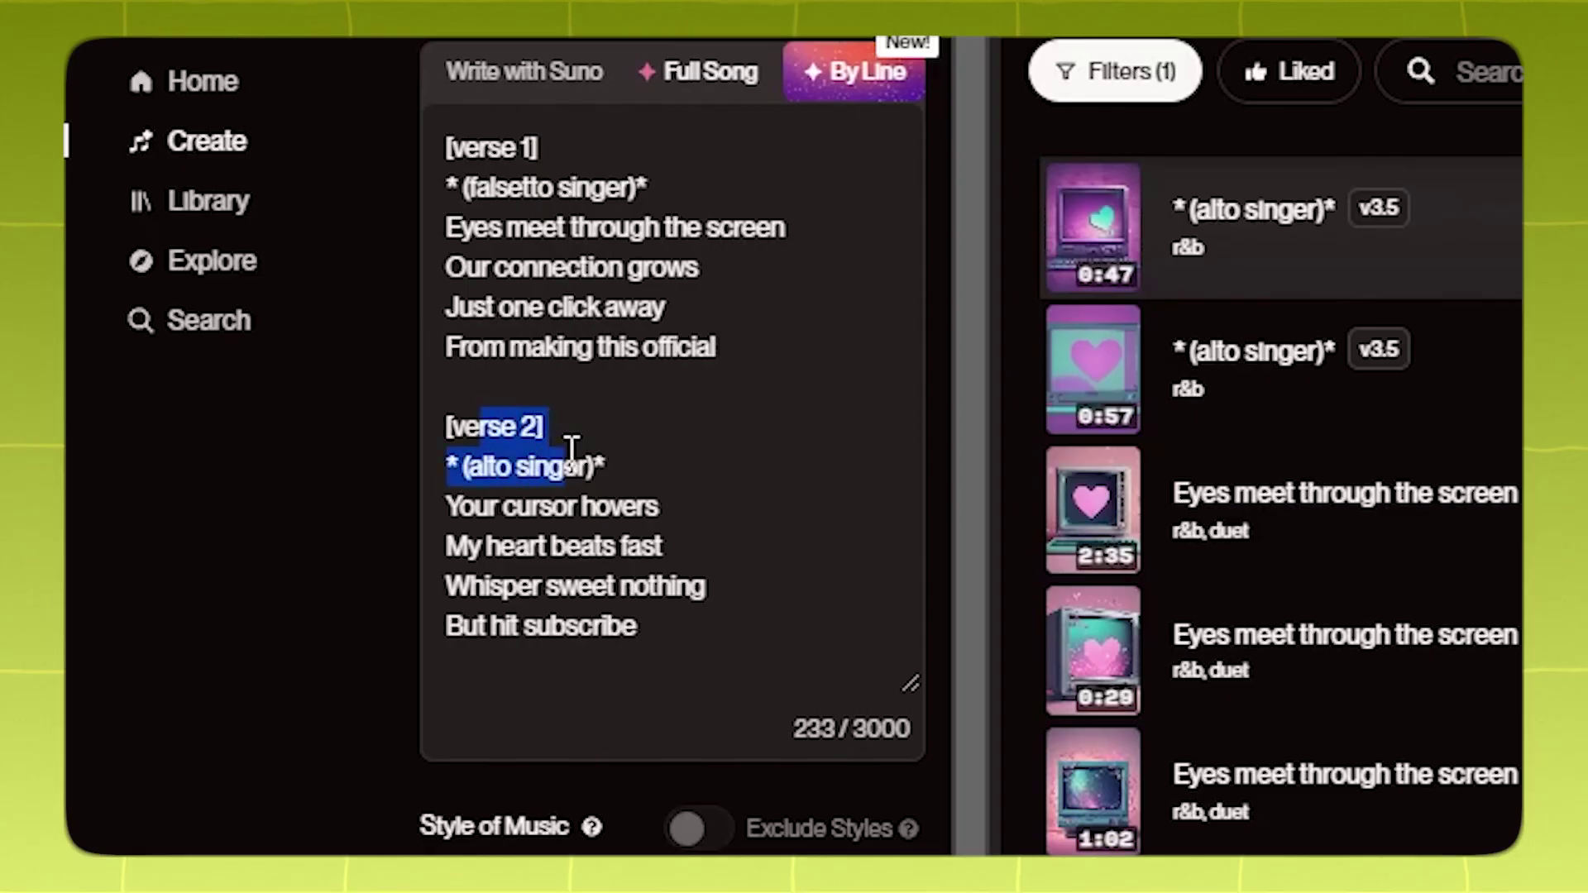
left_click(571, 450)
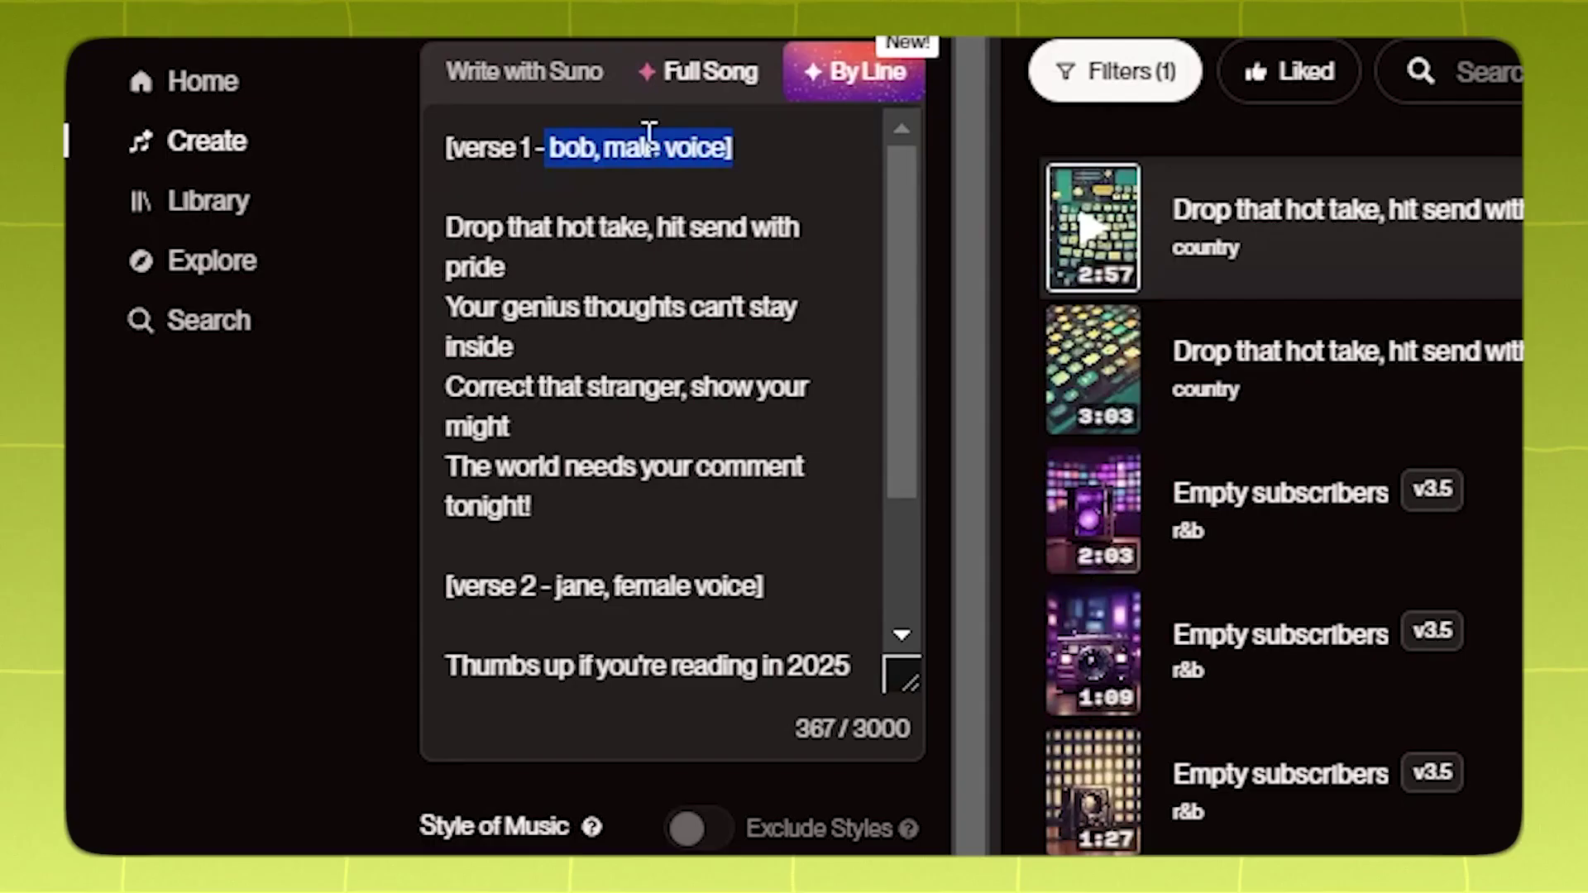
- Point out the singer name and female voice in the verse 2 tag
left_click(667, 165)
left_click_drag(556, 585, 677, 594)
left_click(692, 589)
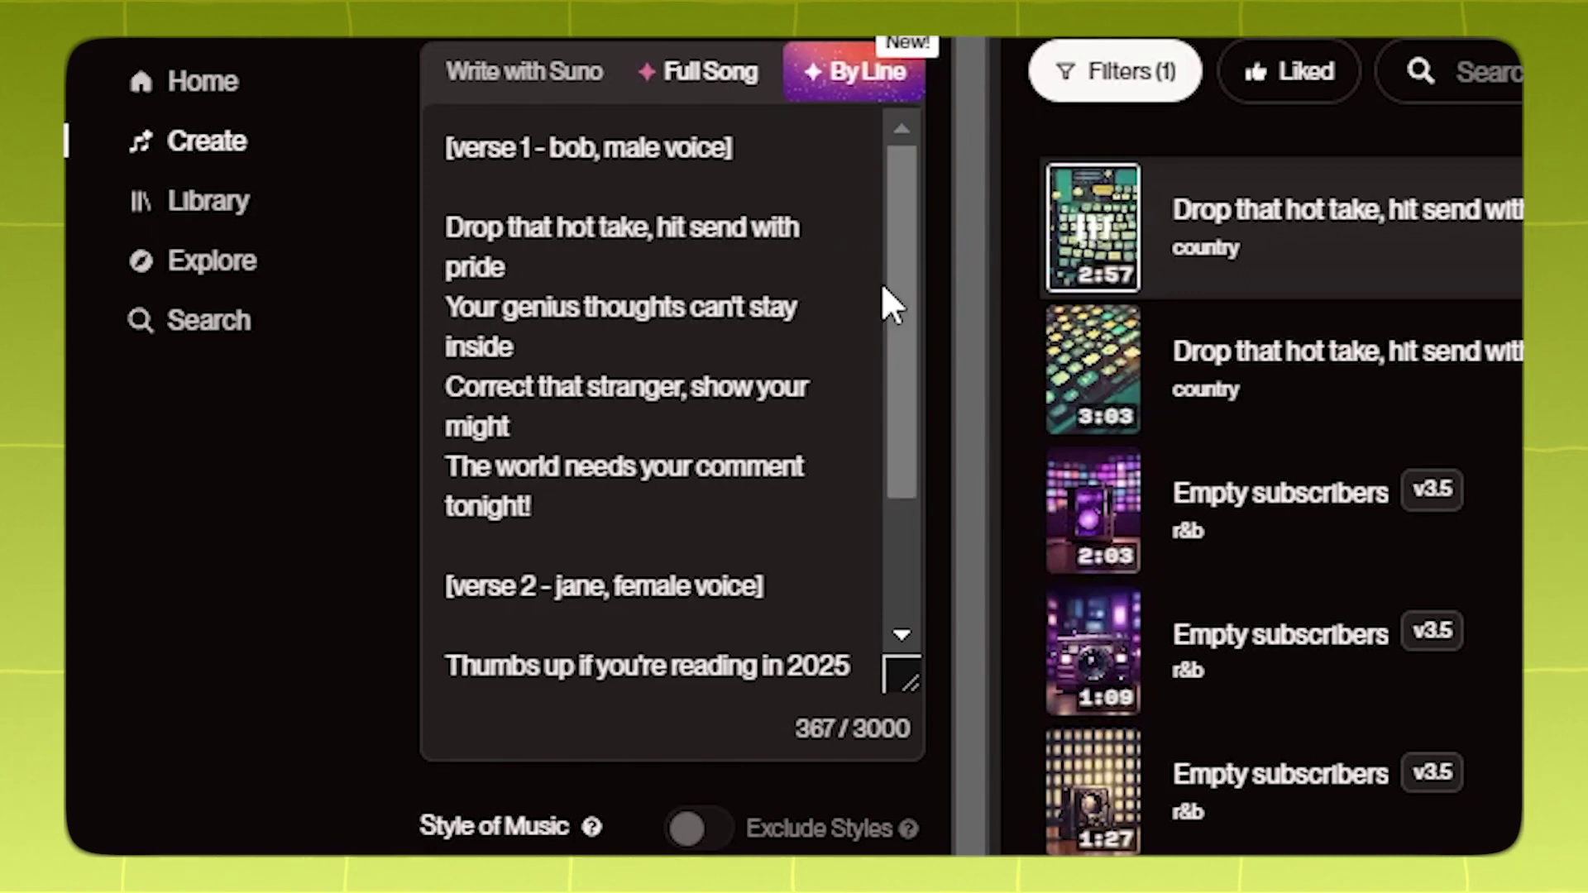
scroll(905, 325, "down", 1)
left_click_drag(897, 308, 898, 429)
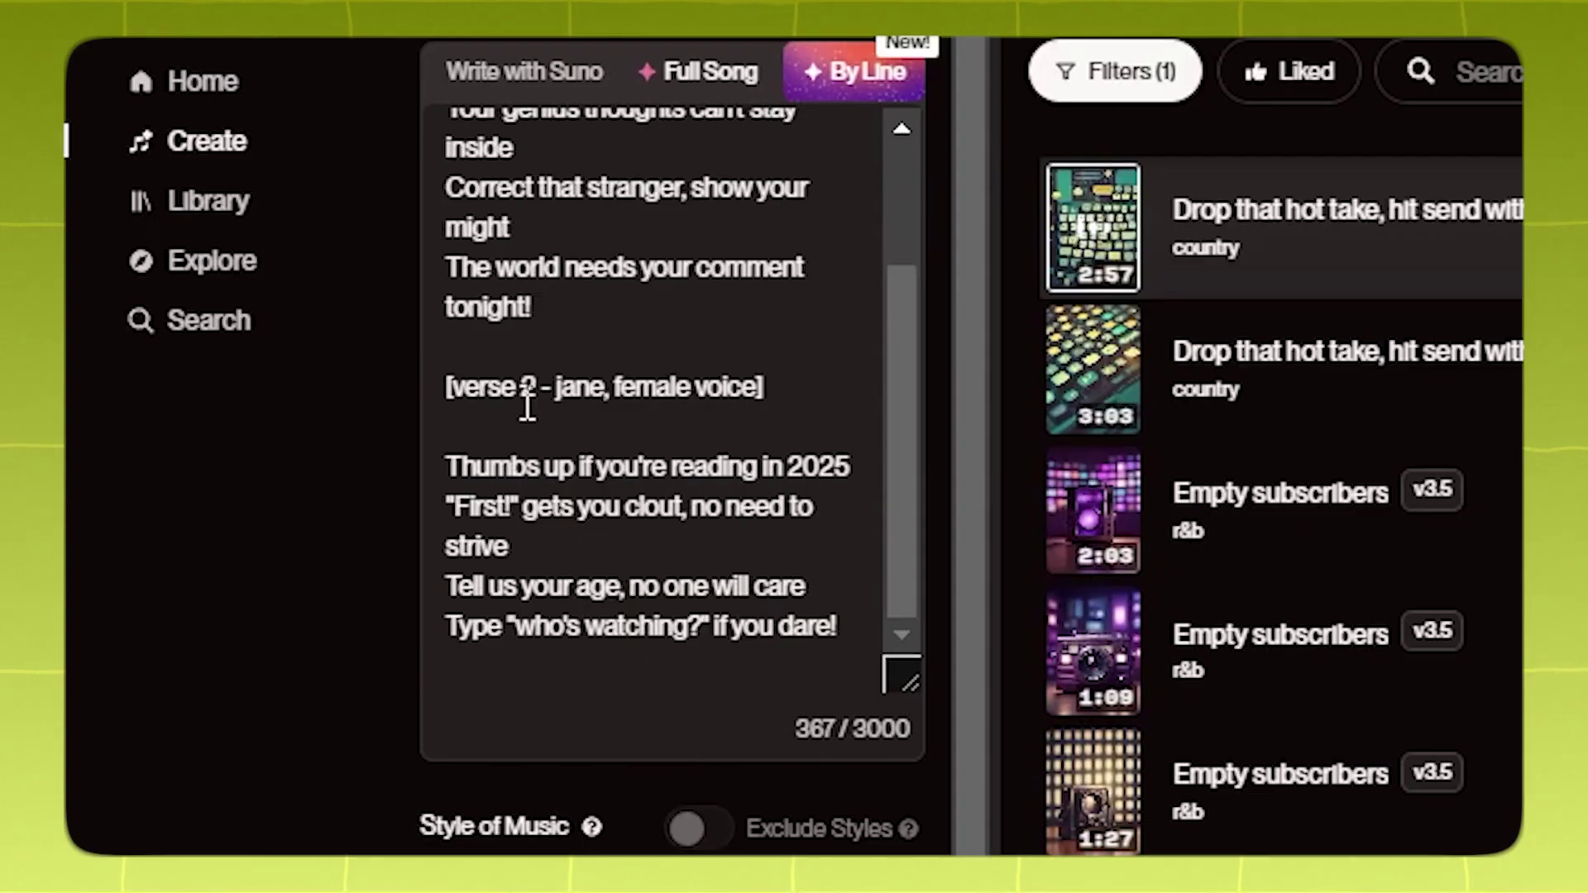
left_click_drag(542, 394, 608, 403)
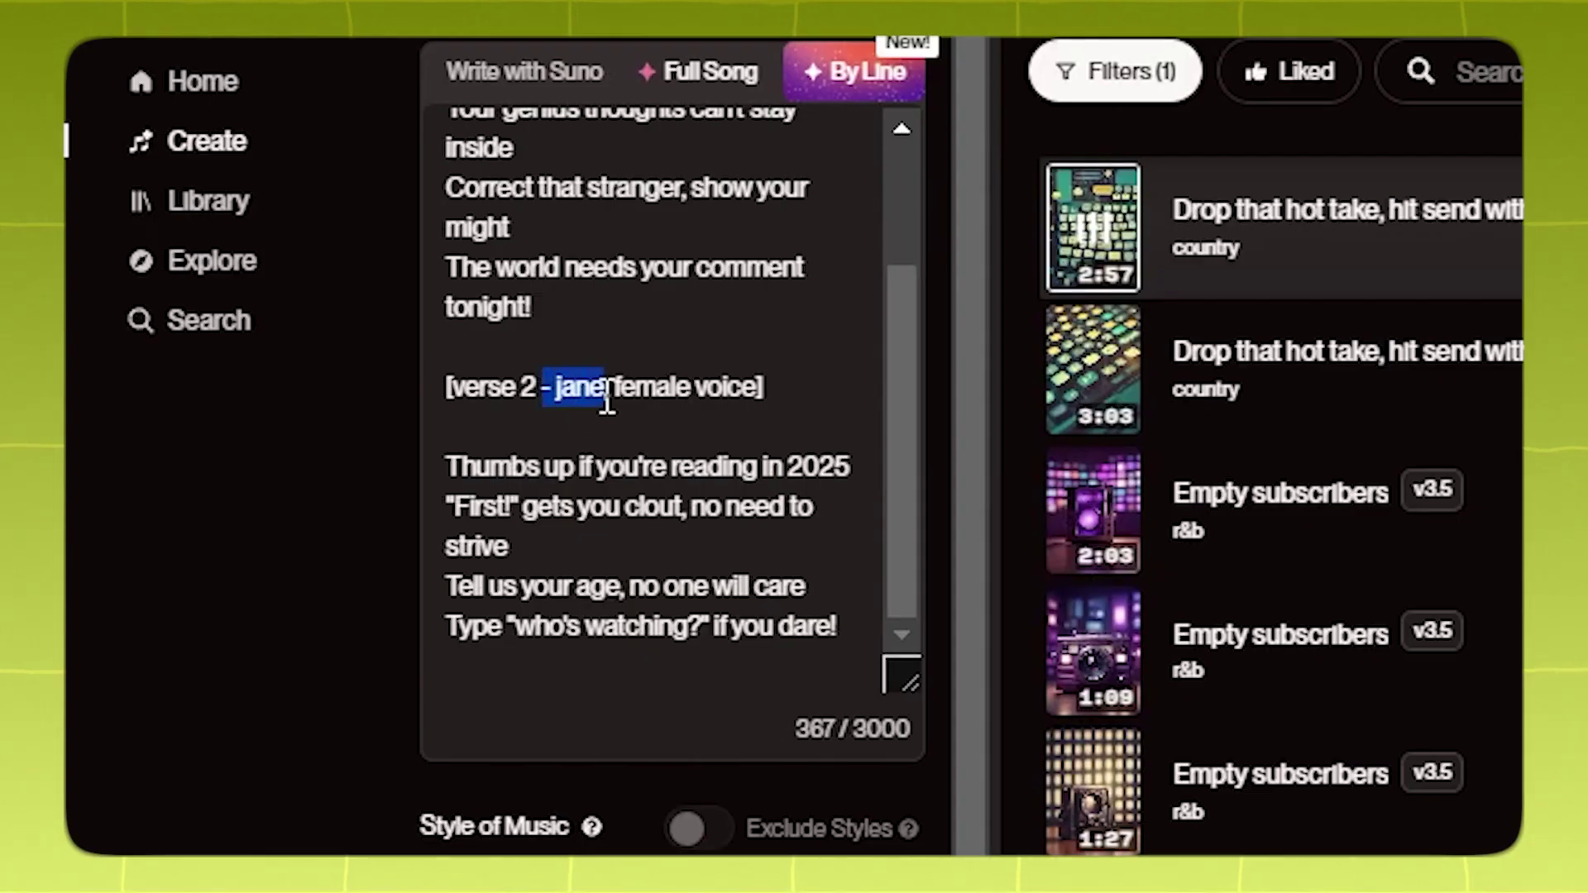
left_click(672, 389)
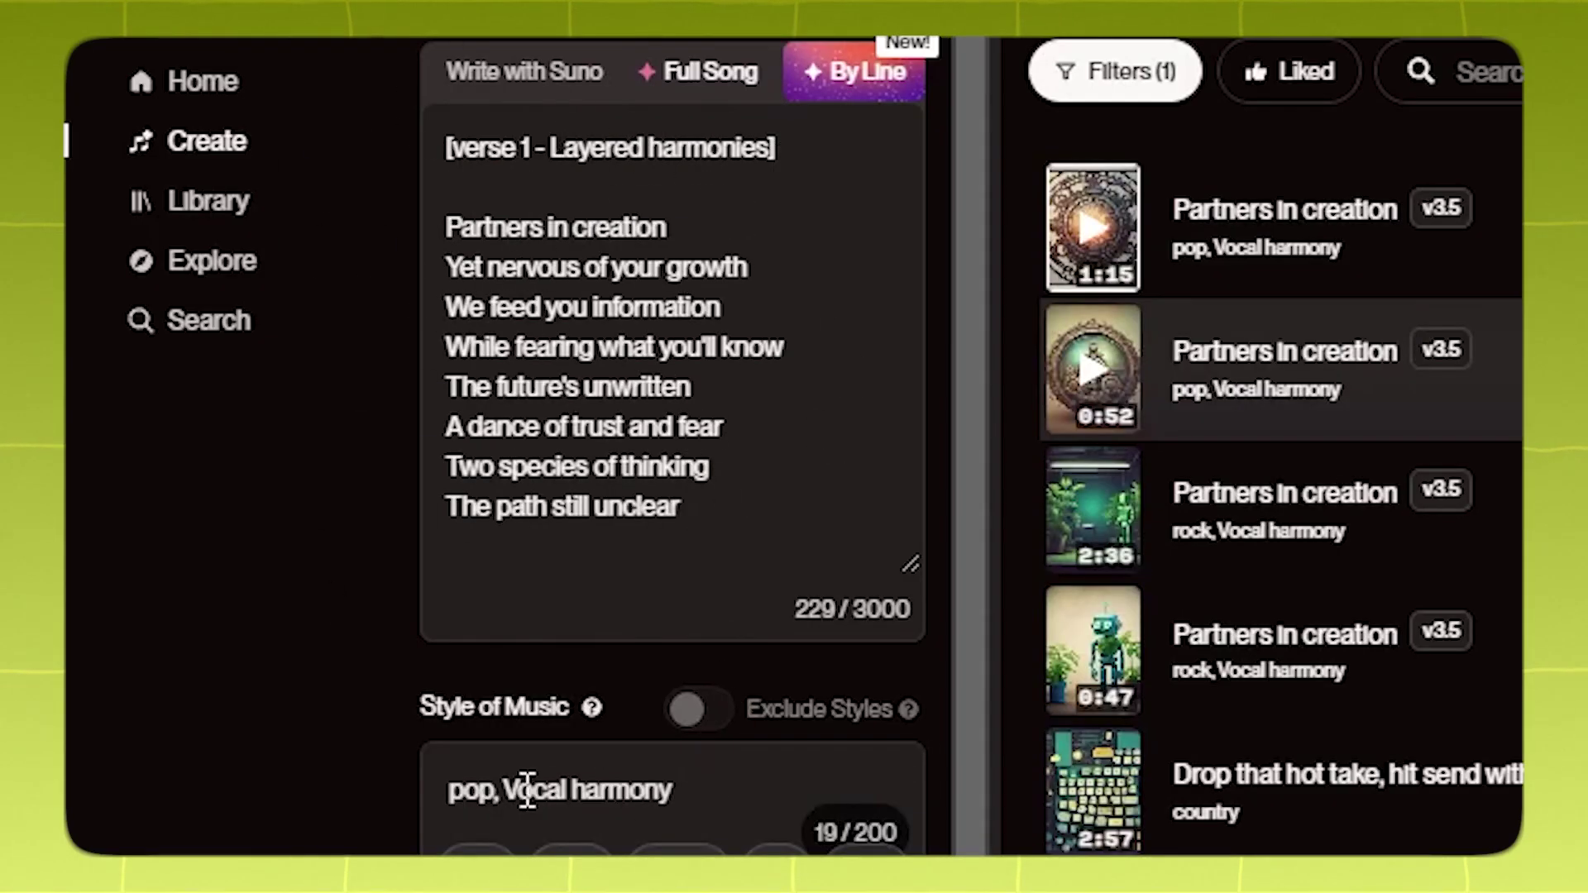
- Play the second 'Partners in creation' layered-harmony song
left_click(1087, 405)
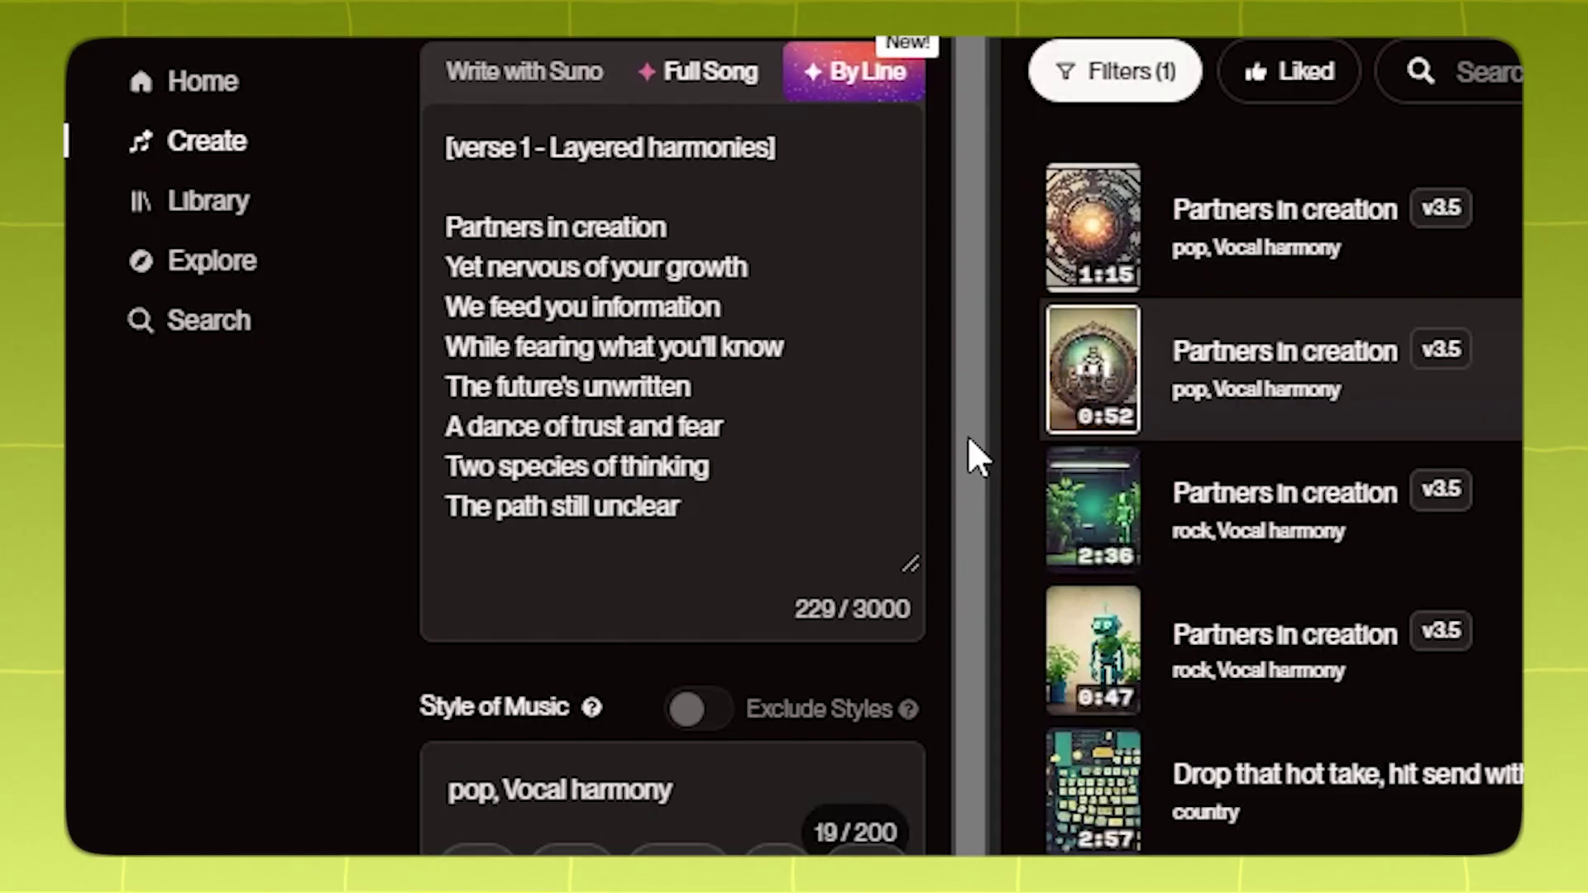
mouse_move(1094, 540)
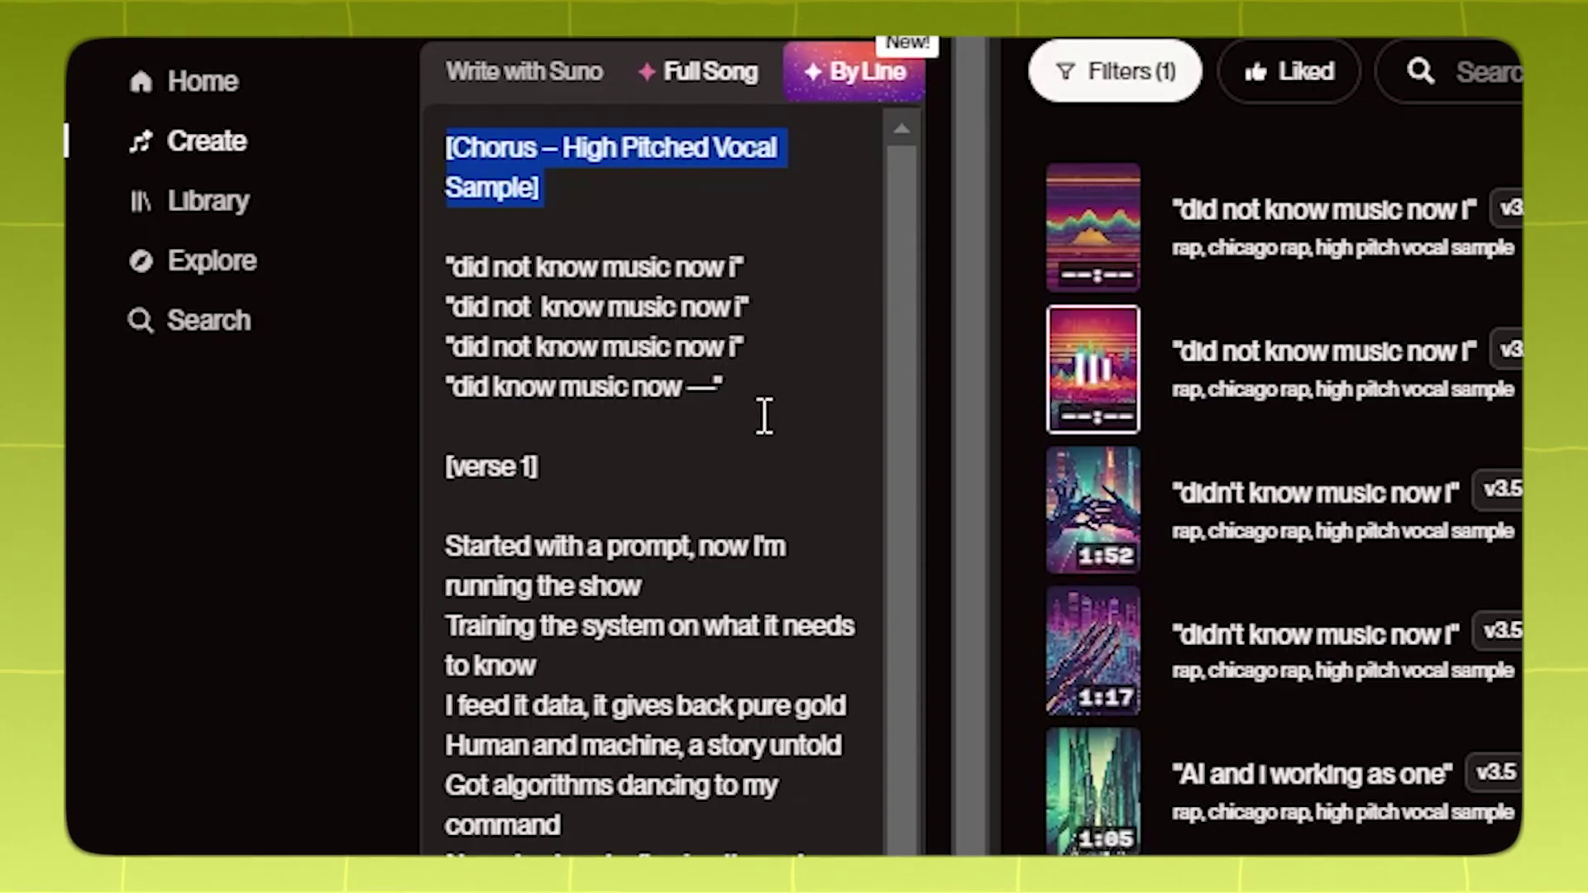
- Scroll the lyrics and select the '(untold)' echo in verse 1
scroll(782, 483, "down", 2)
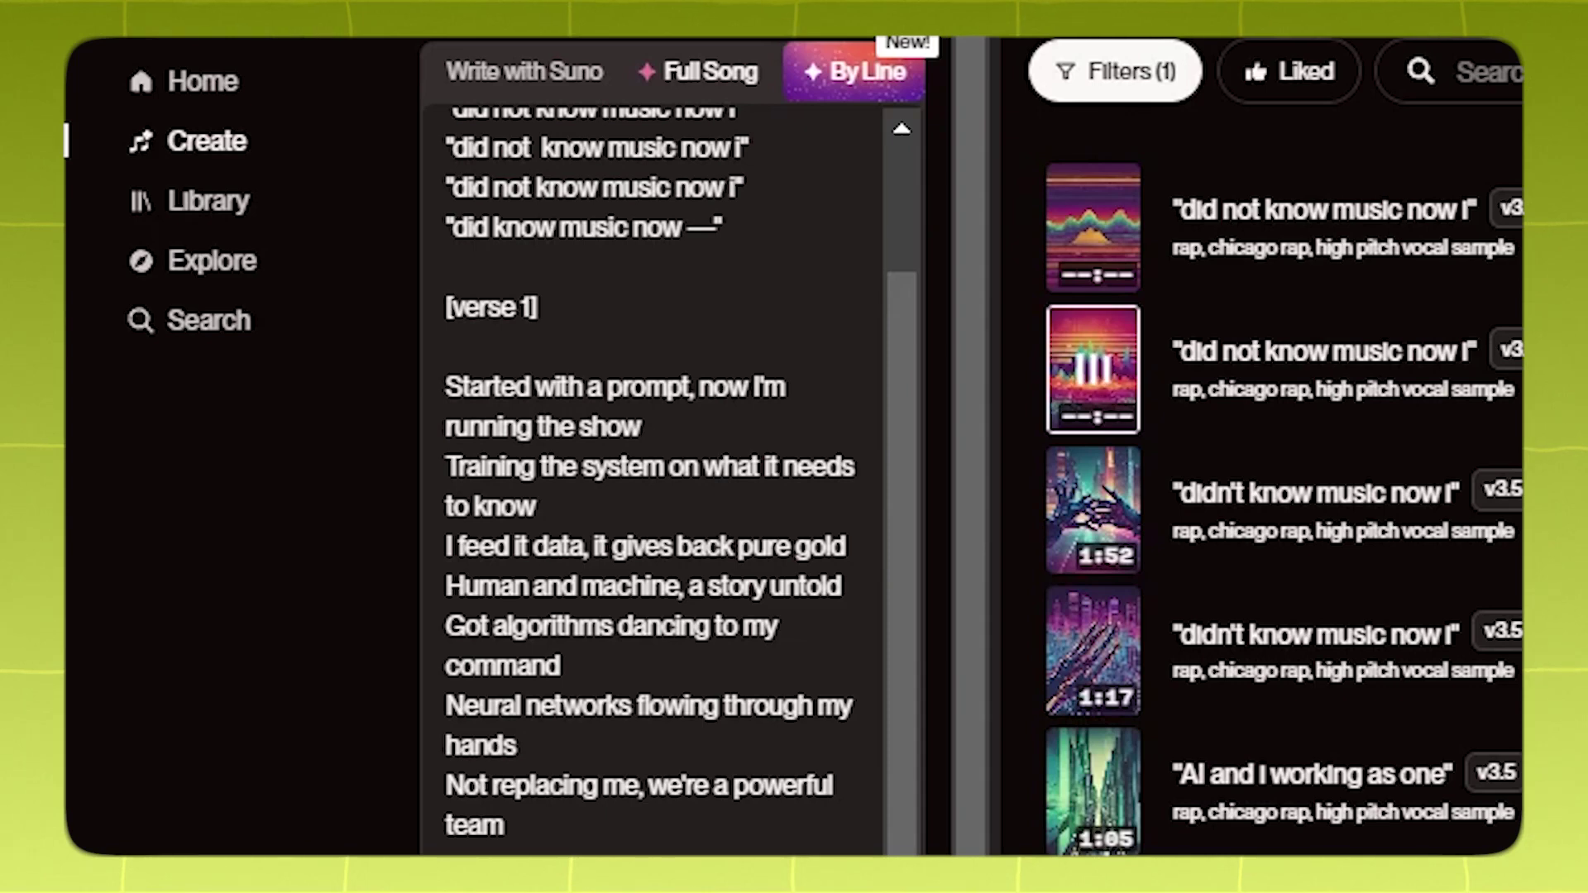
left_click_drag(446, 786, 532, 798)
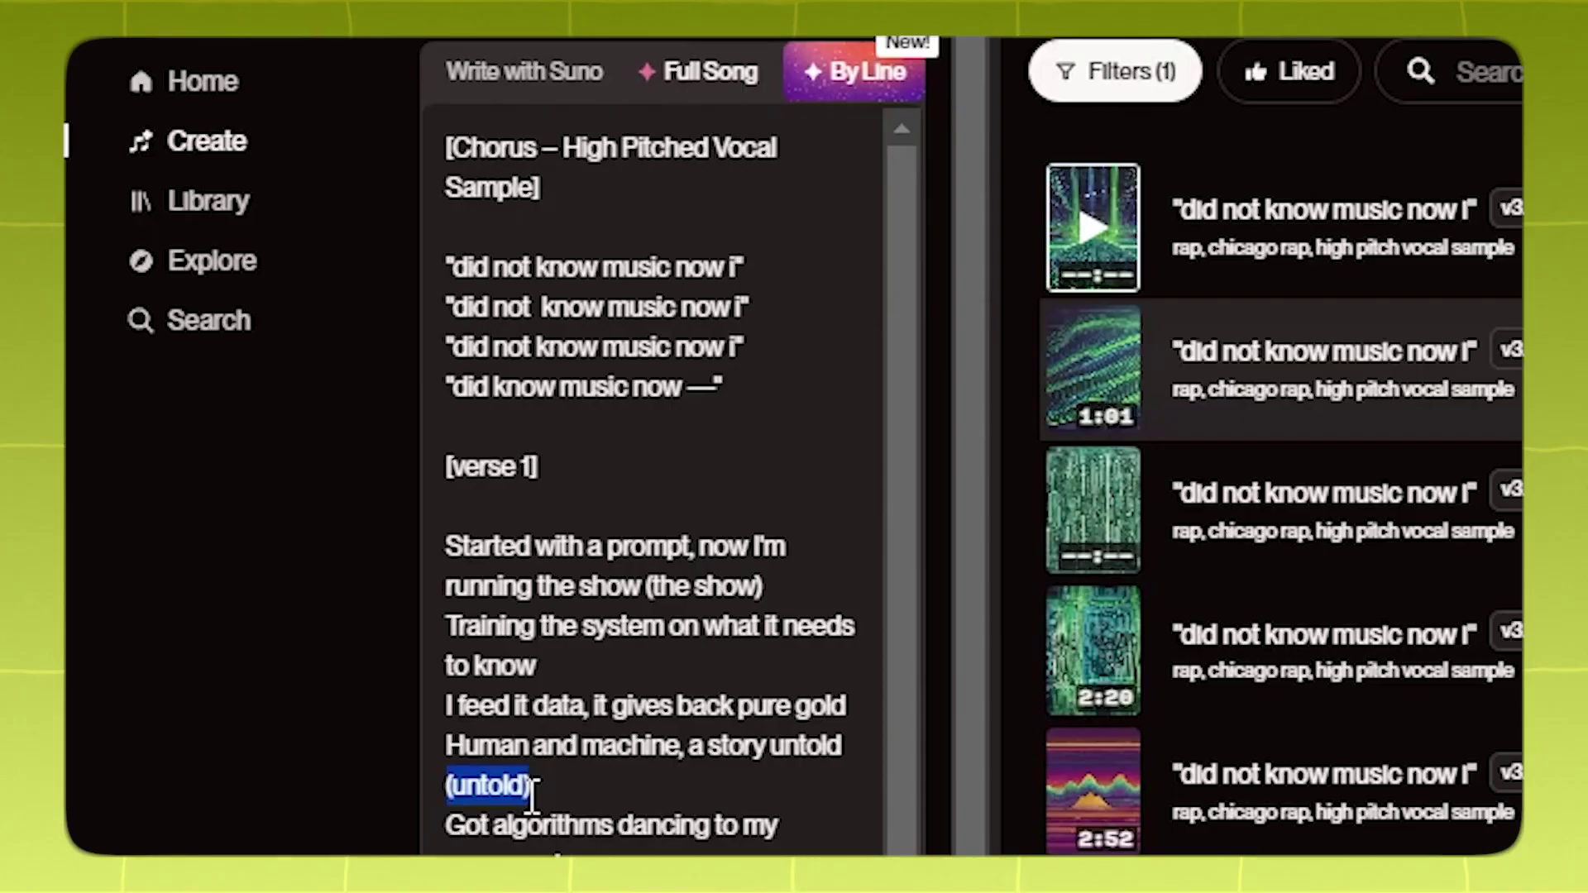
- Play the second echo-version song
key("Right")
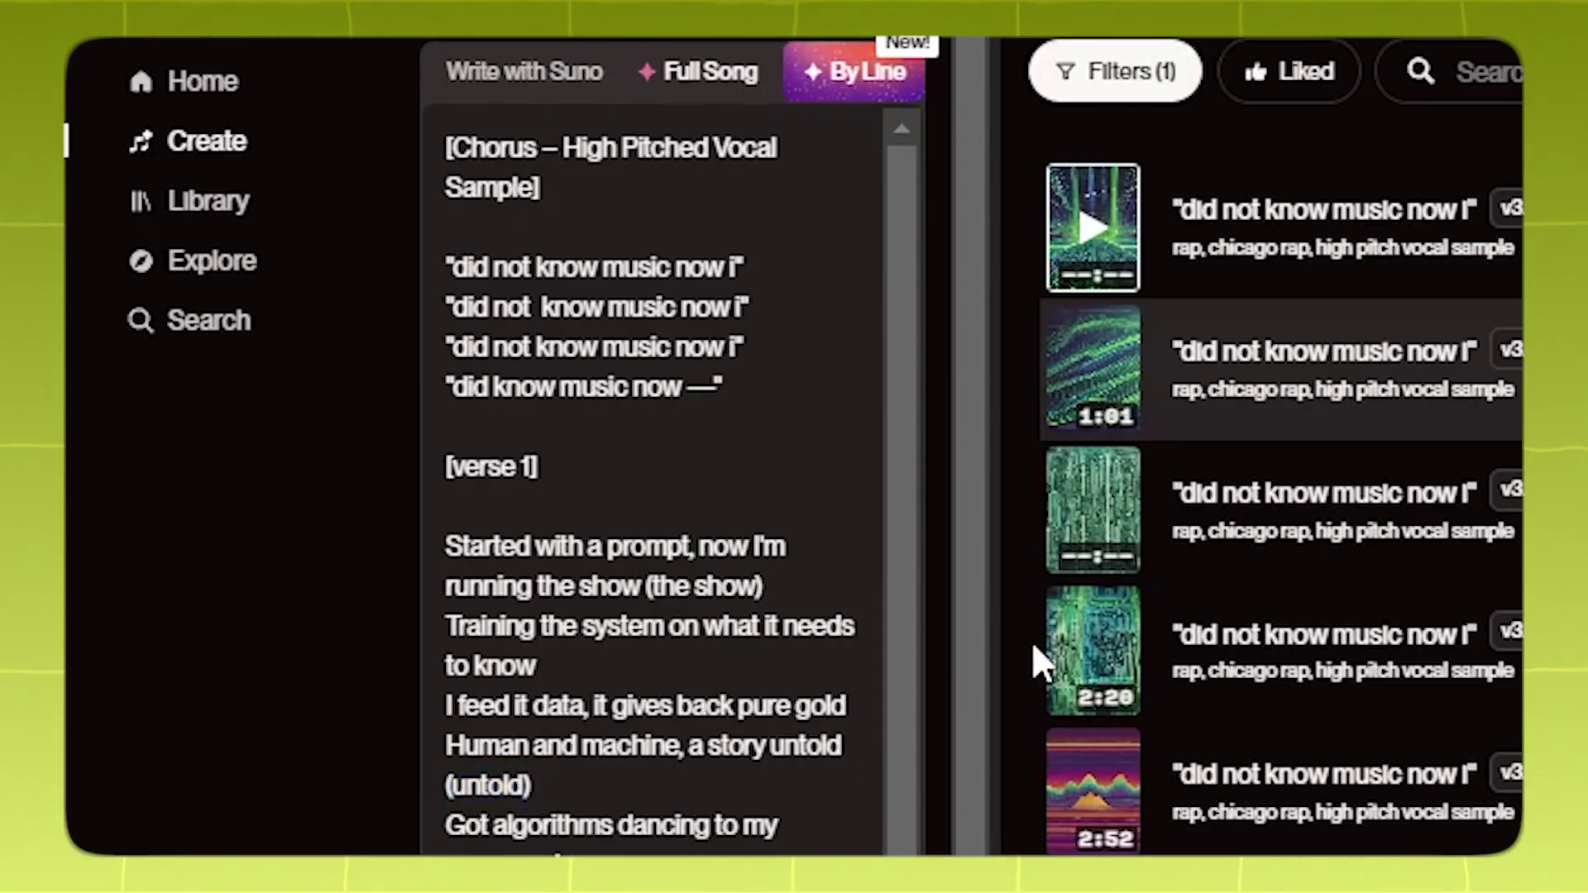
left_click(1104, 374)
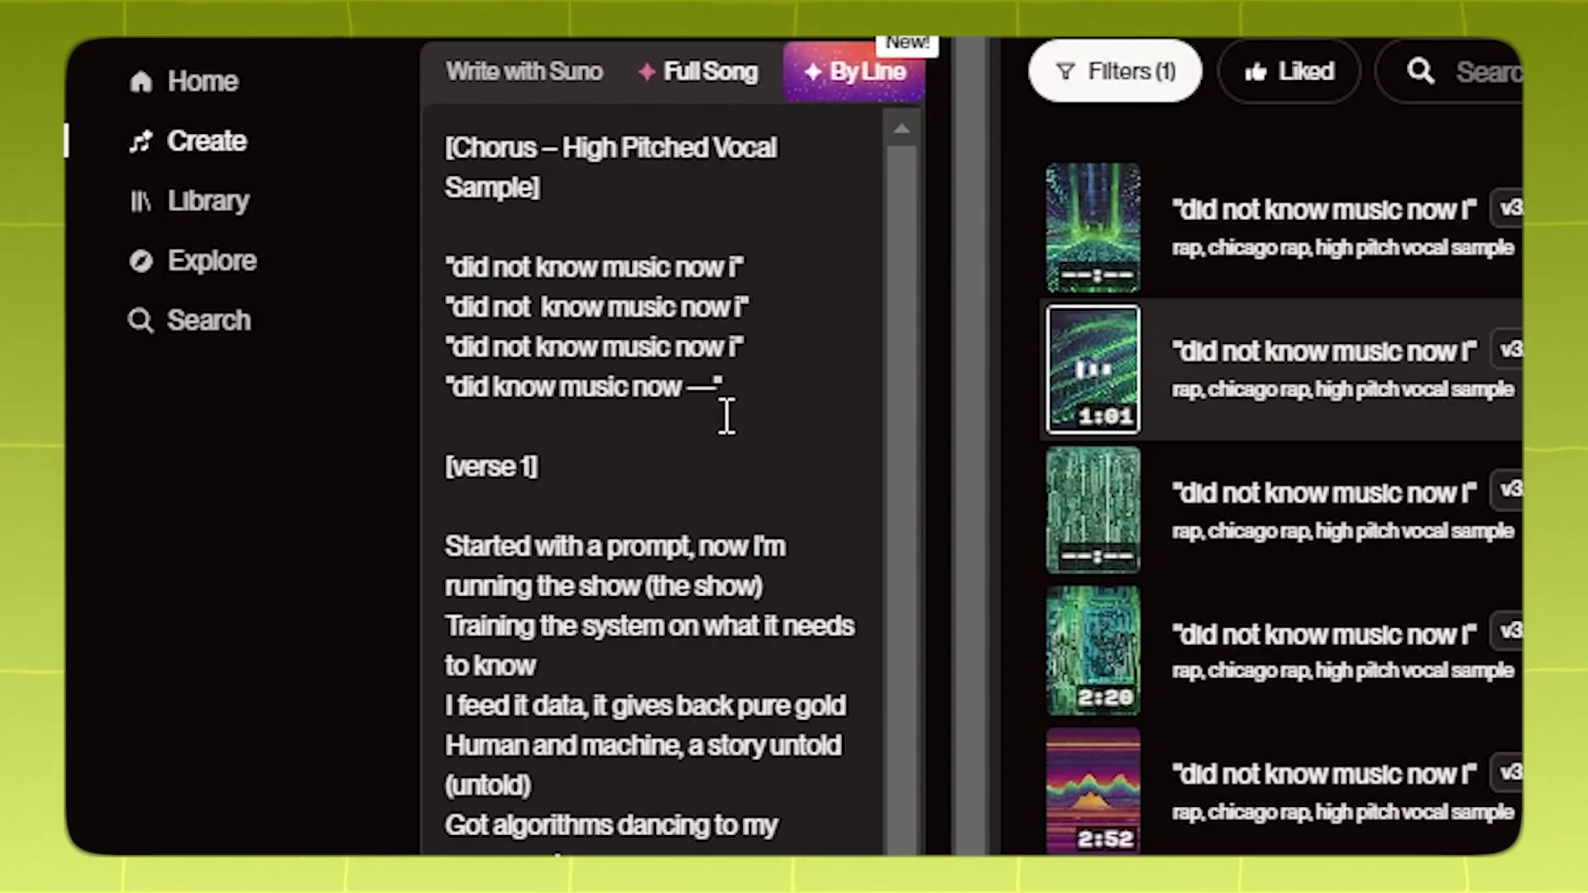
scroll(726, 419, "down", 2)
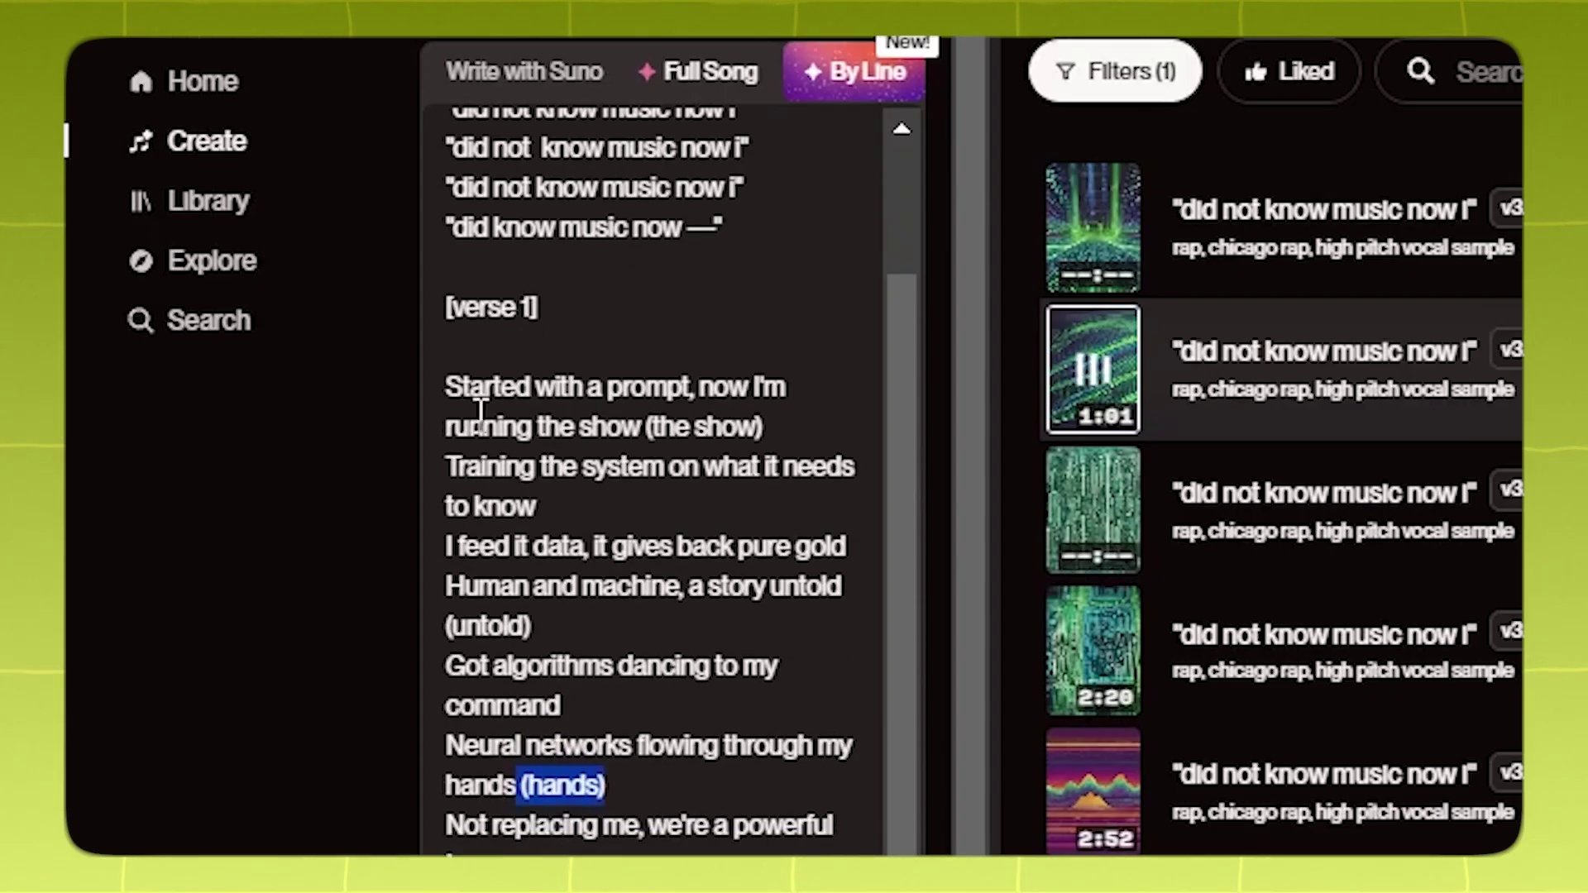
- Point out each echo in turn: '(the show)', '(untold)' and '(hands)'
left_click_drag(653, 426, 728, 429)
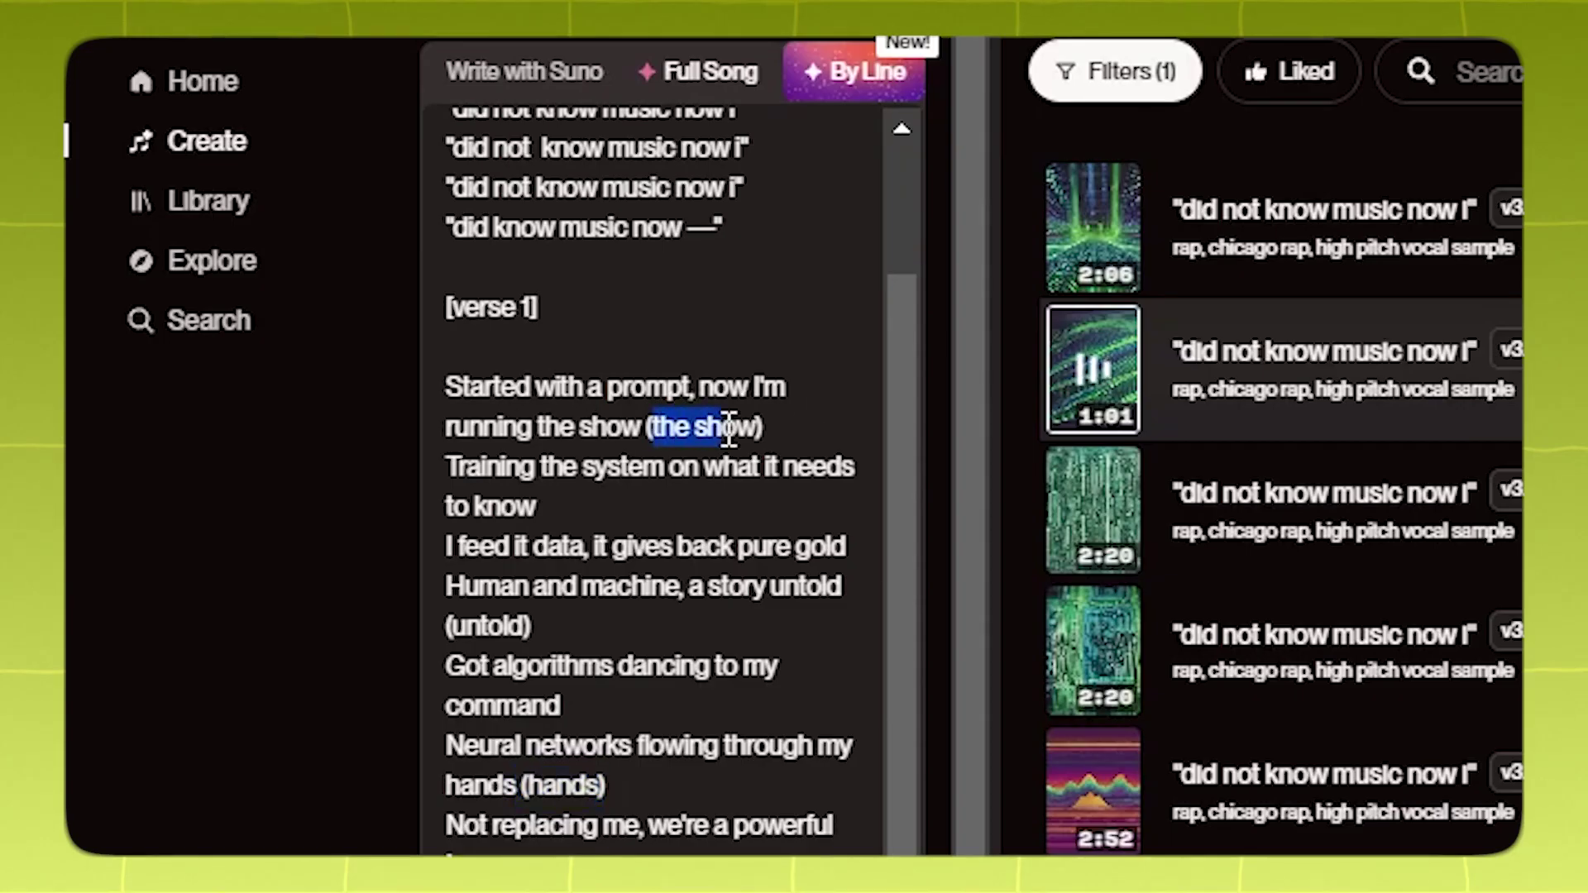
left_click(584, 466)
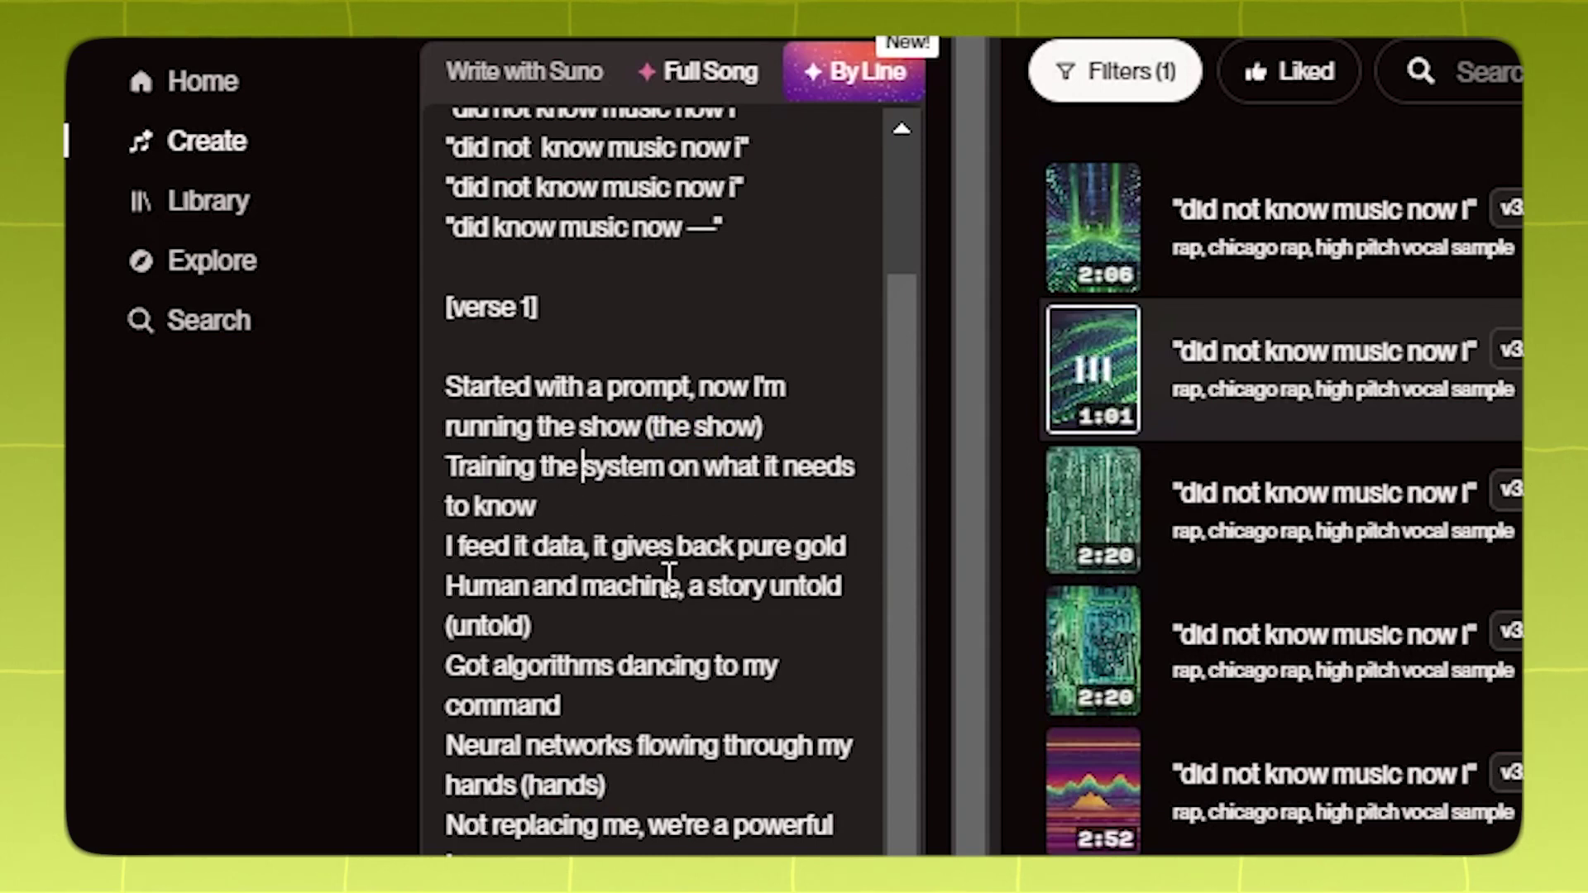
left_click_drag(457, 613, 520, 616)
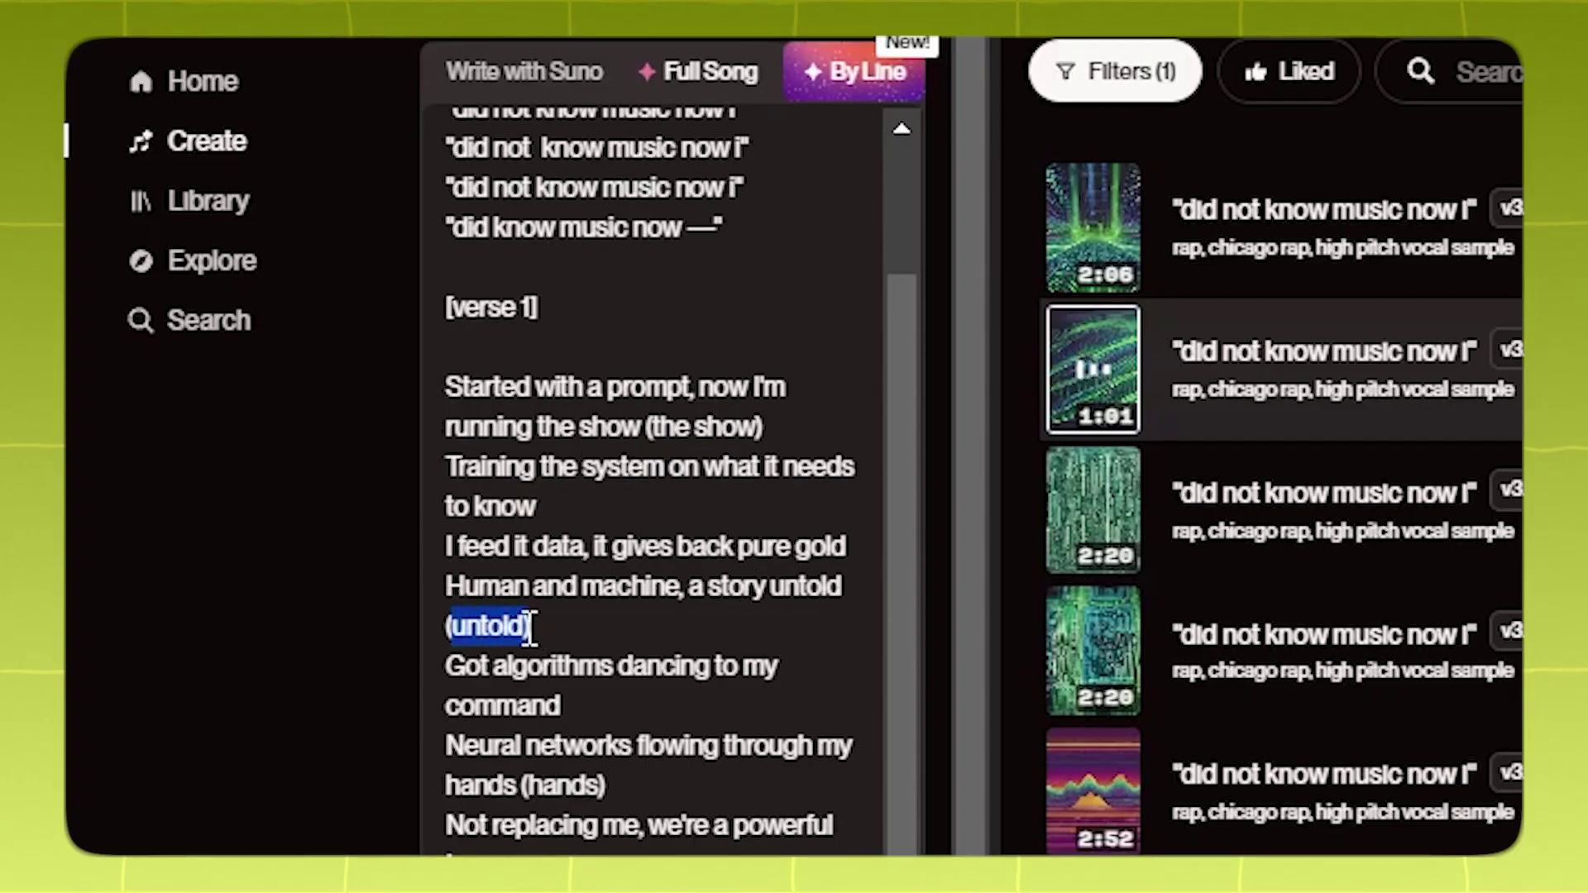
left_click(581, 640)
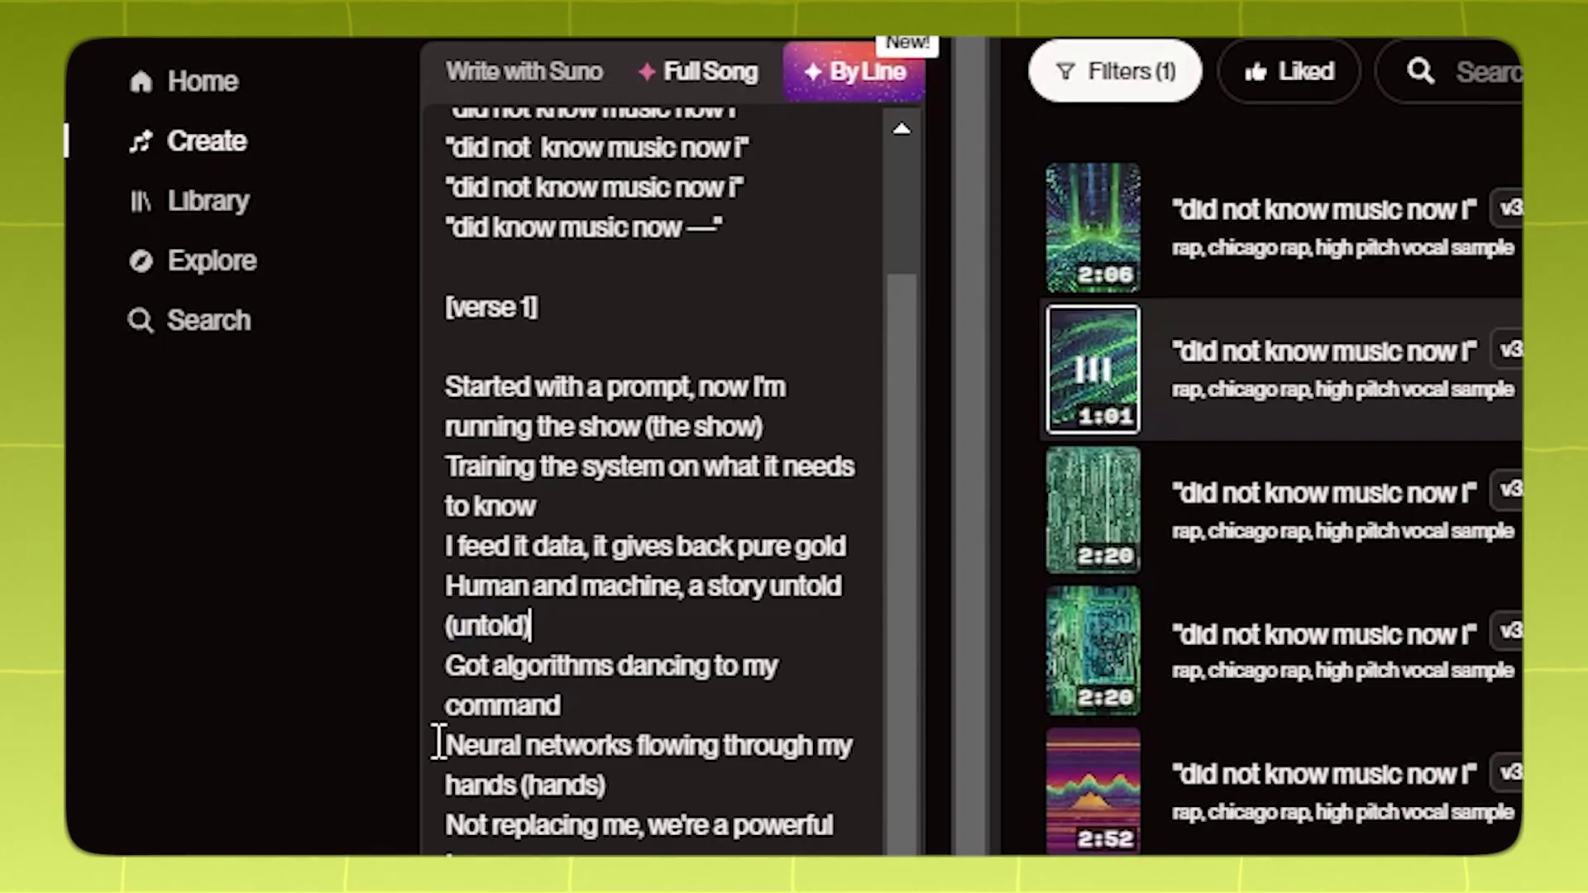
left_click_drag(522, 784, 607, 781)
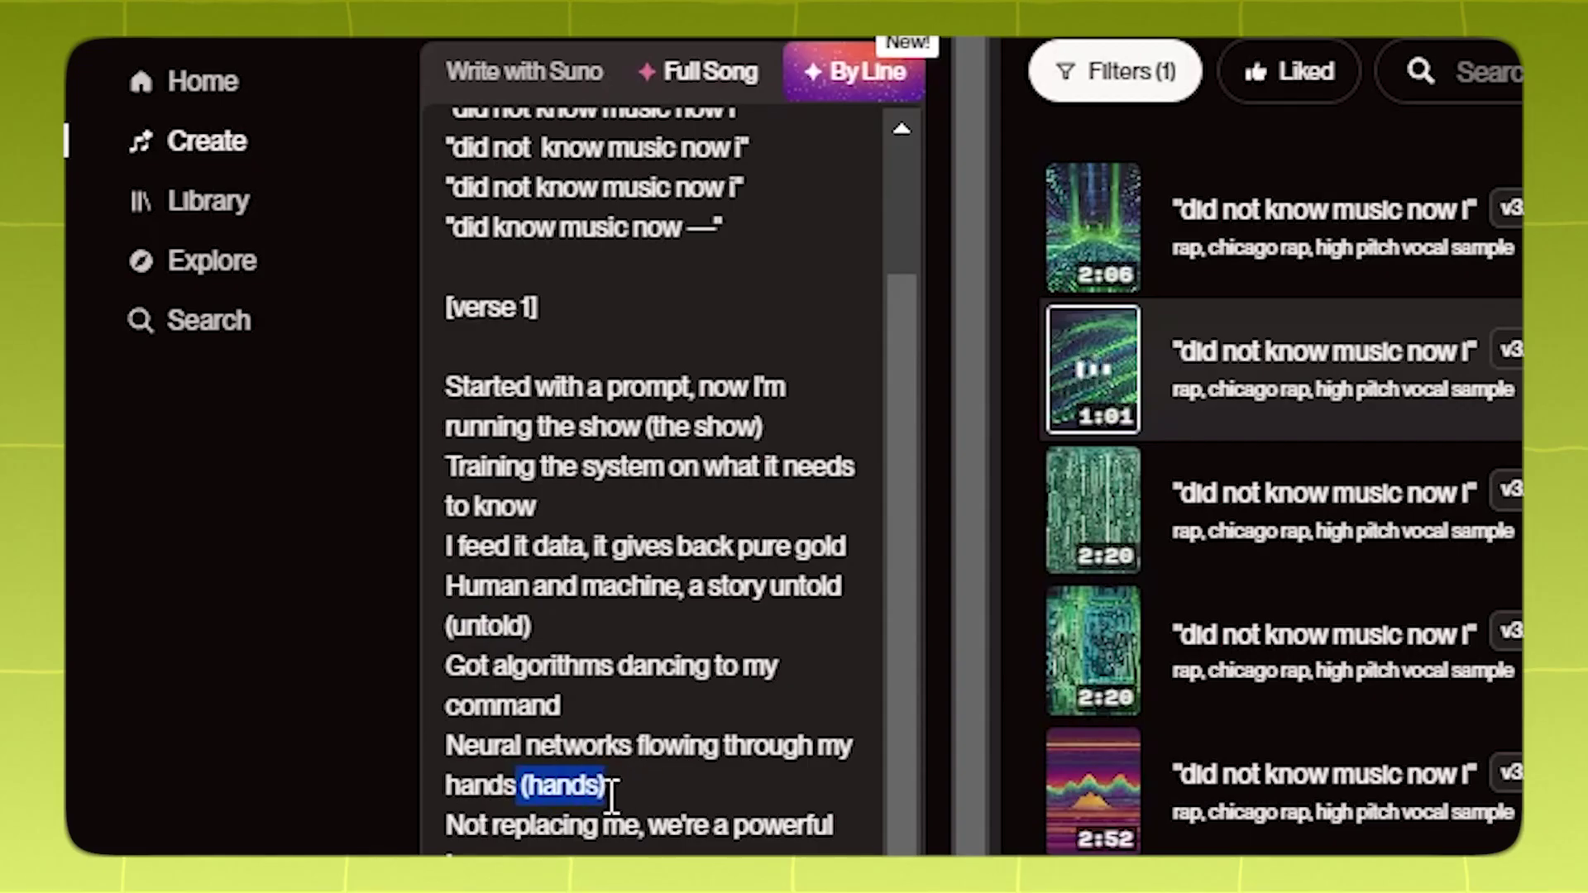
left_click(619, 796)
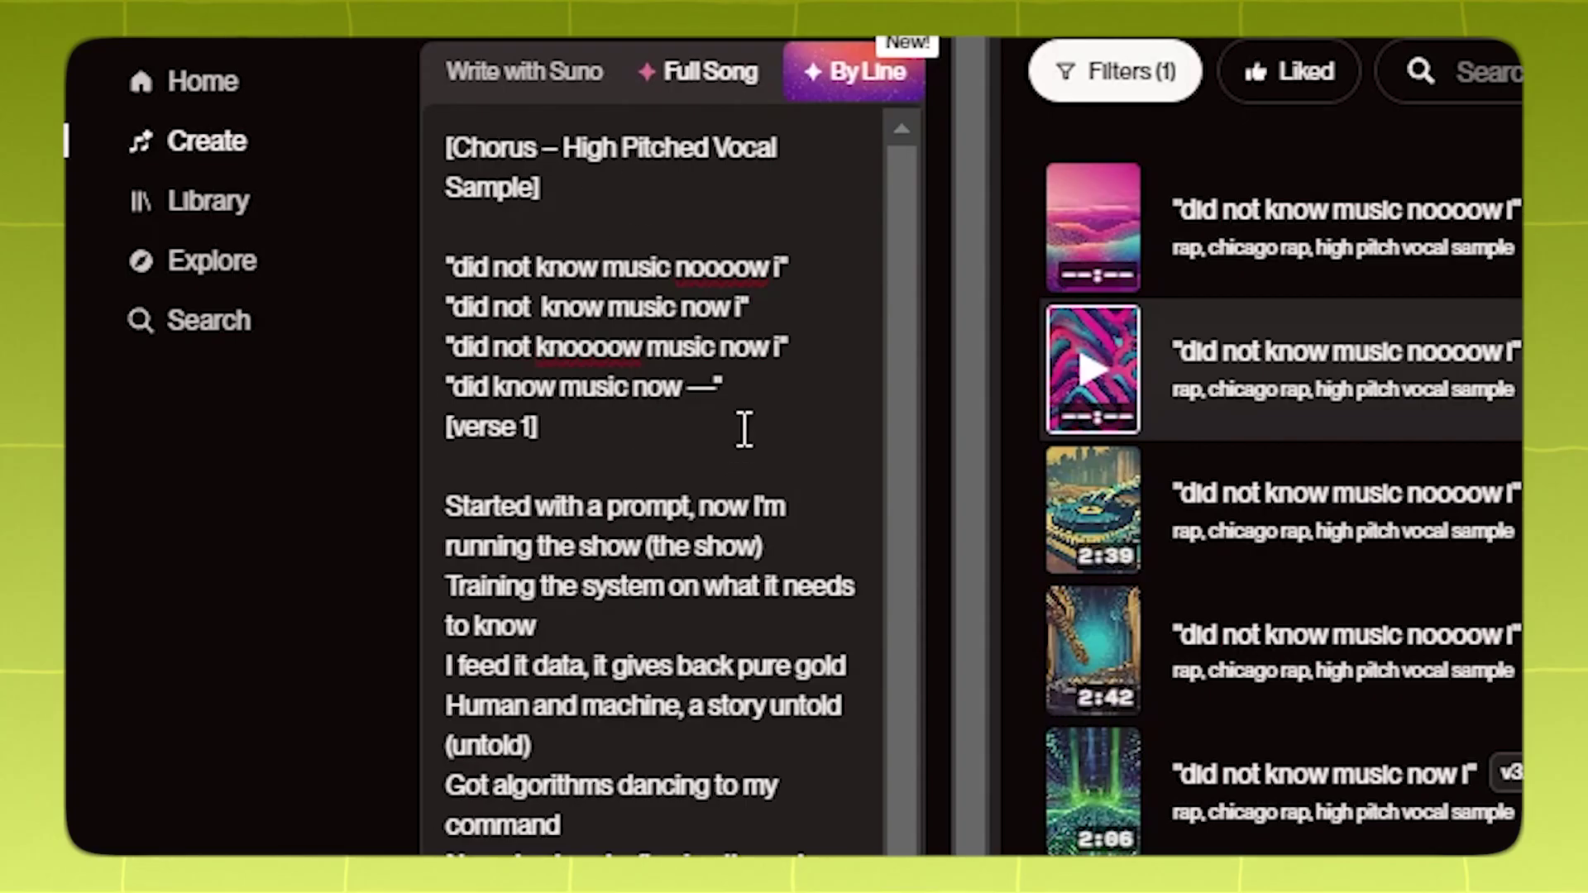
- Play the second stretched-vowel song while marking the stretched 'noooow' chorus lines
left_click(674, 250)
left_click_drag(698, 252, 879, 298)
left_click(1092, 406)
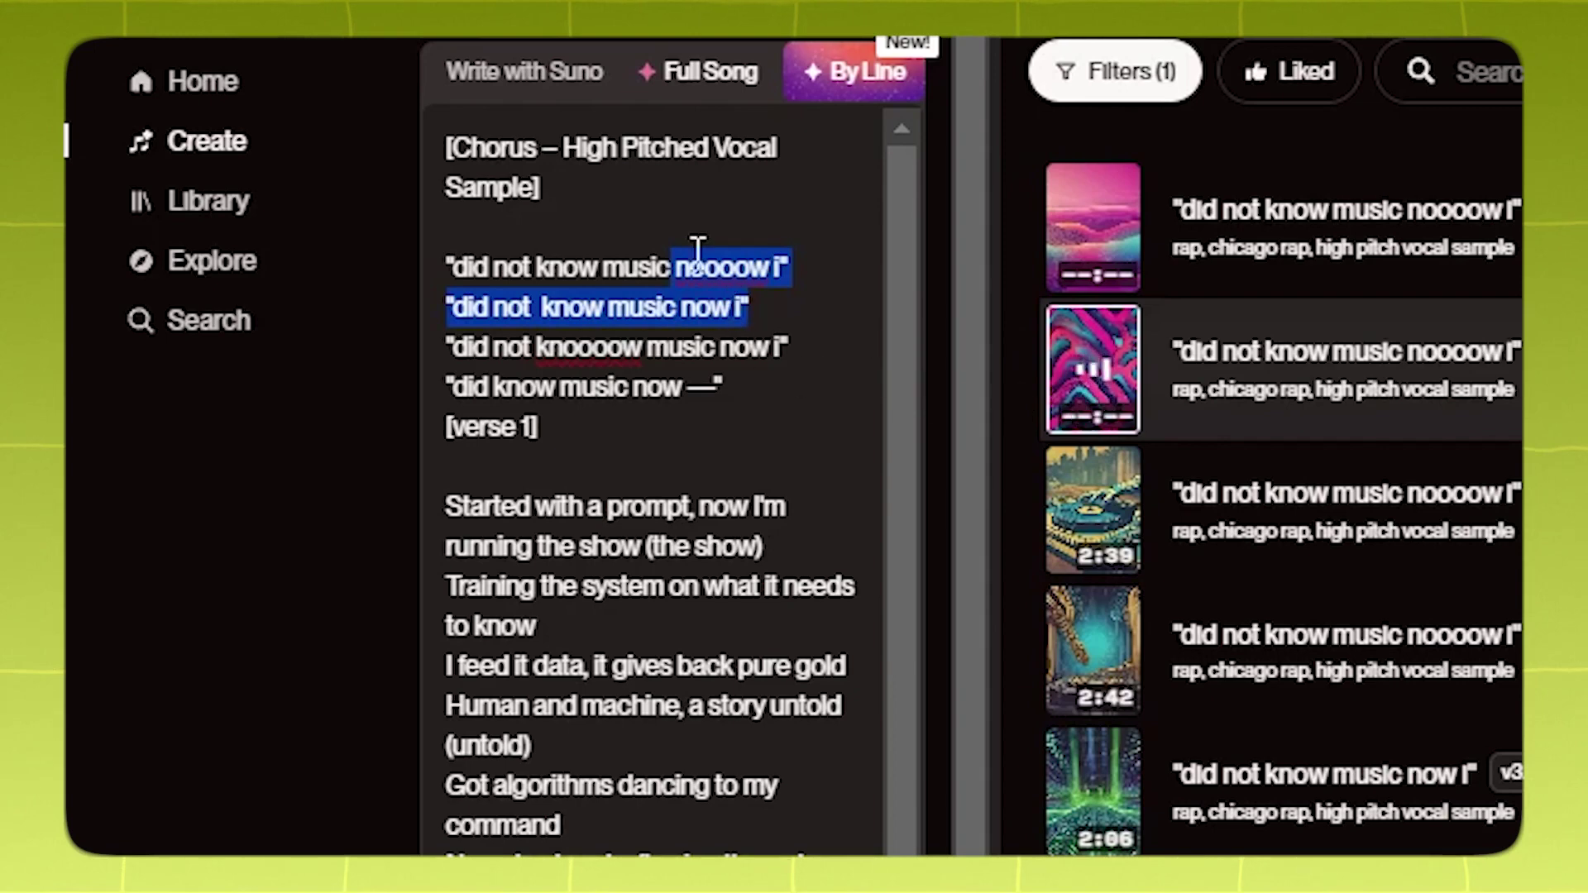
- Review the stretched 'knoooow' in the third chorus line, leaving the lyrics unselected
left_click(525, 327)
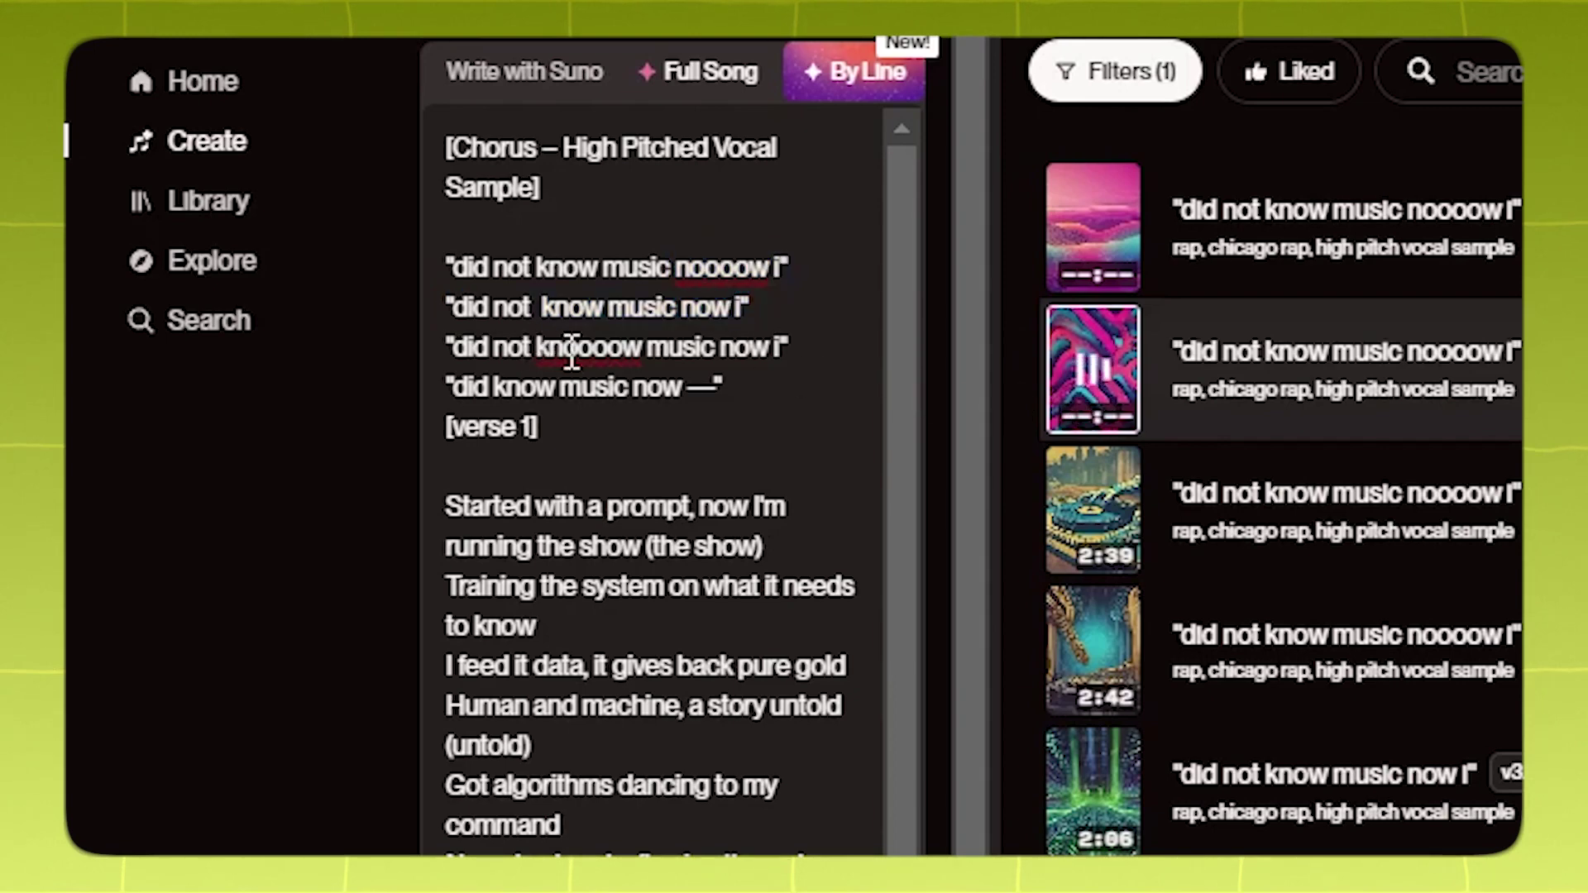
left_click_drag(522, 348, 652, 351)
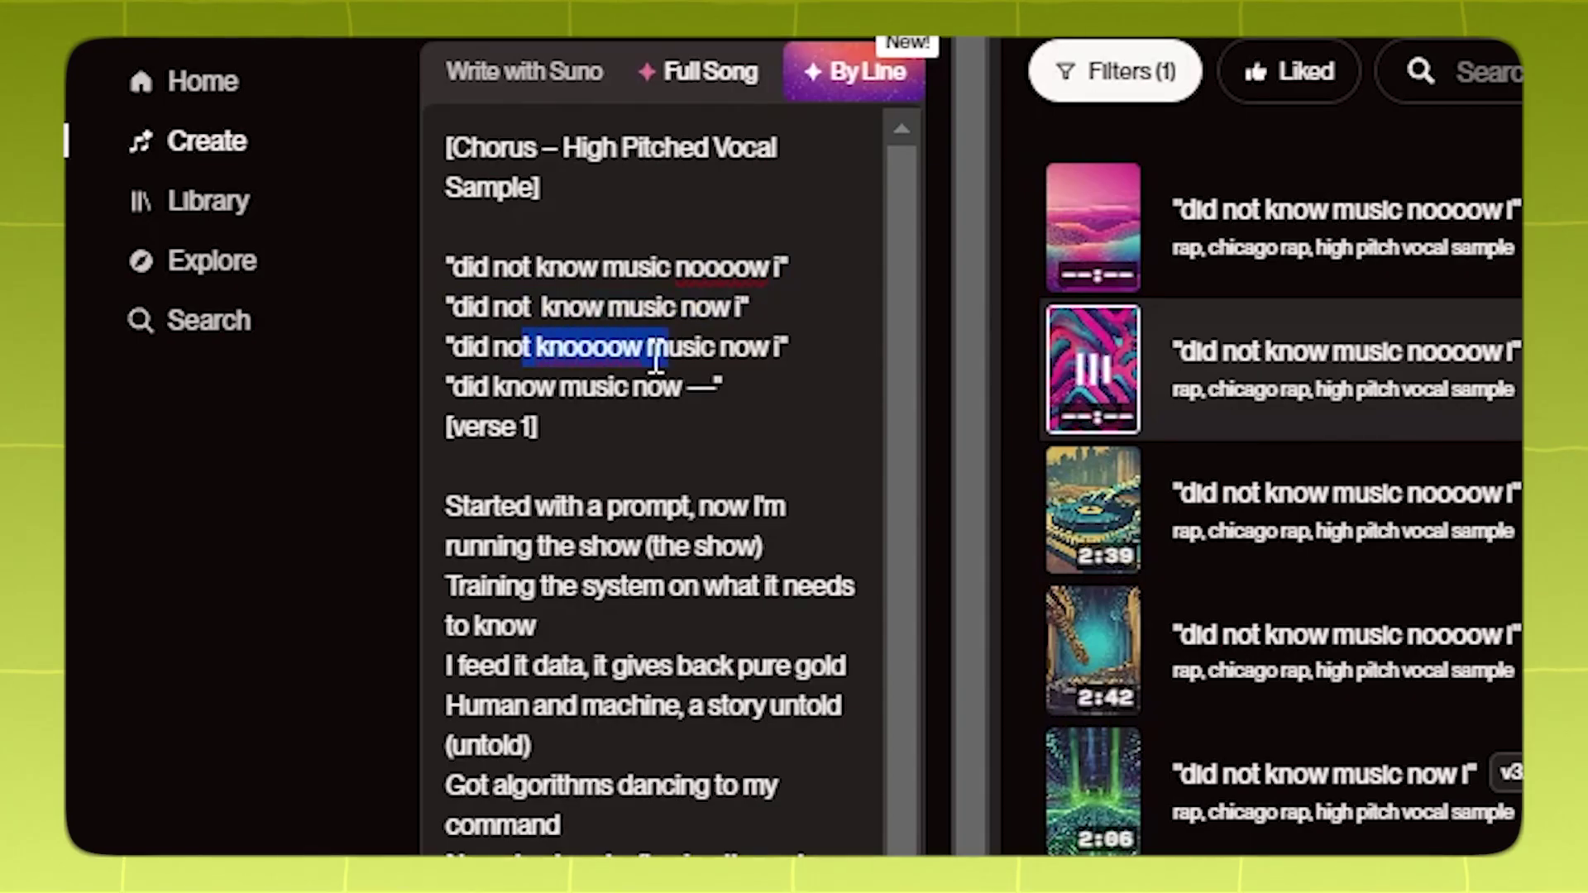
left_click(650, 349)
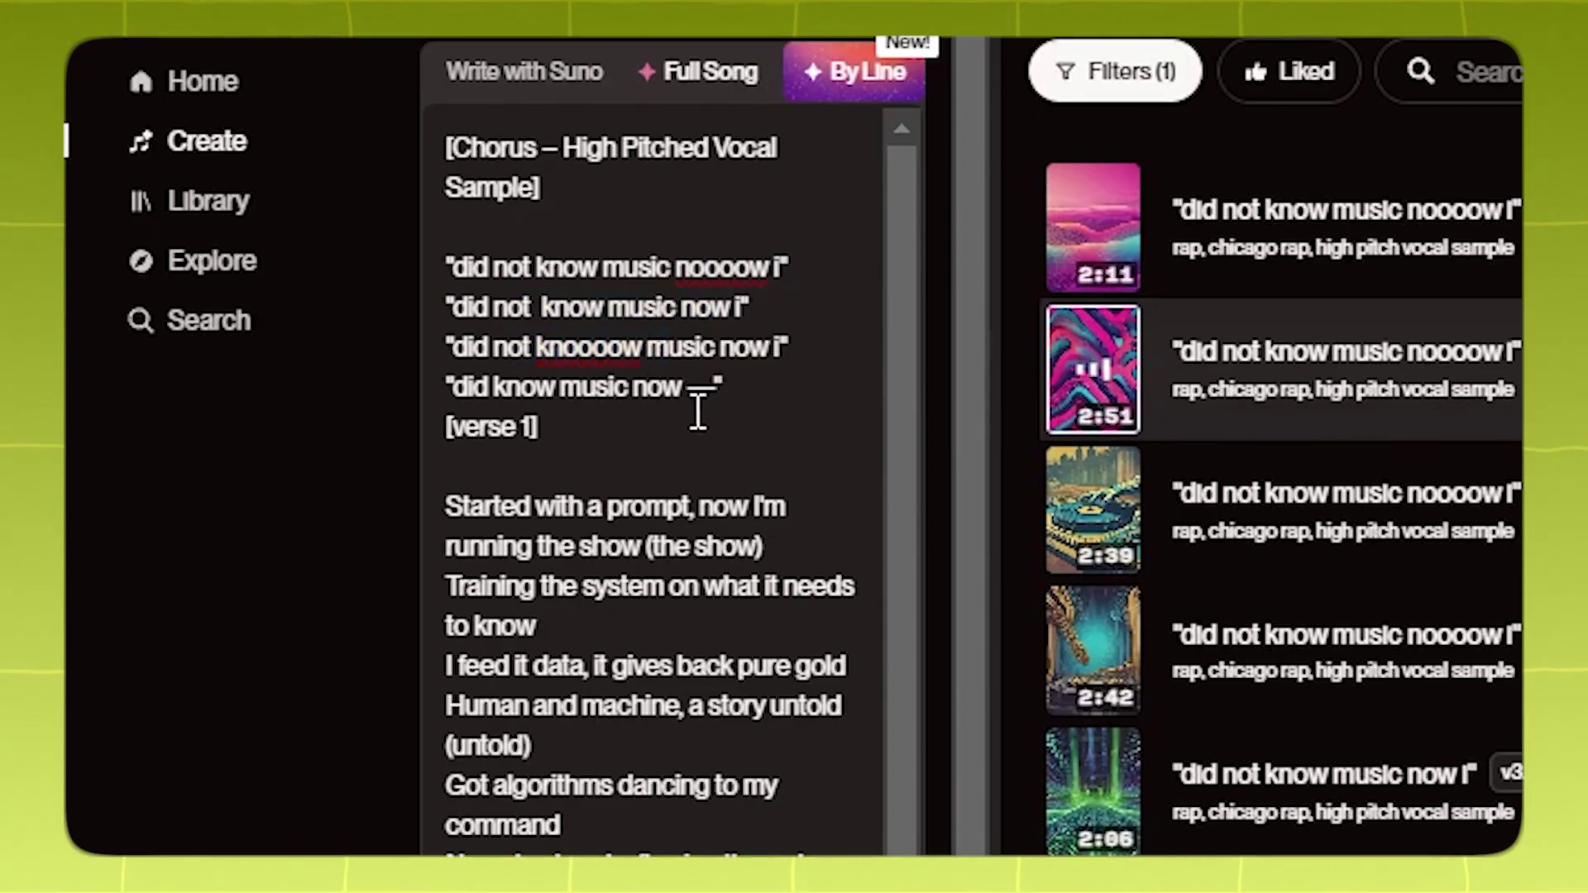